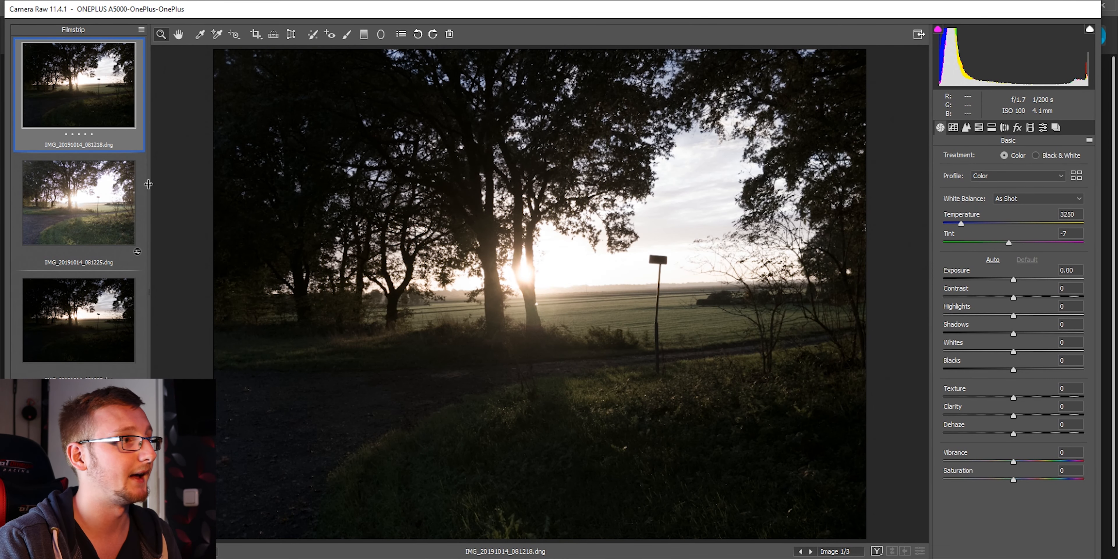
Look through the three bracketed exposures in the filmstrip, finishing on IMG_20191014_081218.dng
{"action": "left_click", "coordinate": [96, 194]}
{"action": "left_click", "coordinate": [90, 314]}
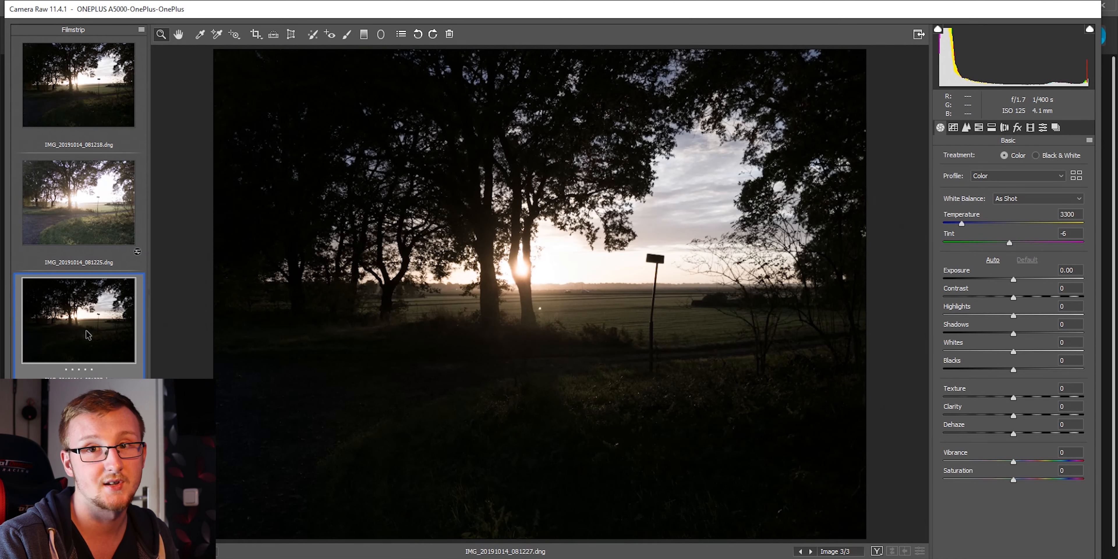
{"action": "left_click", "coordinate": [77, 211]}
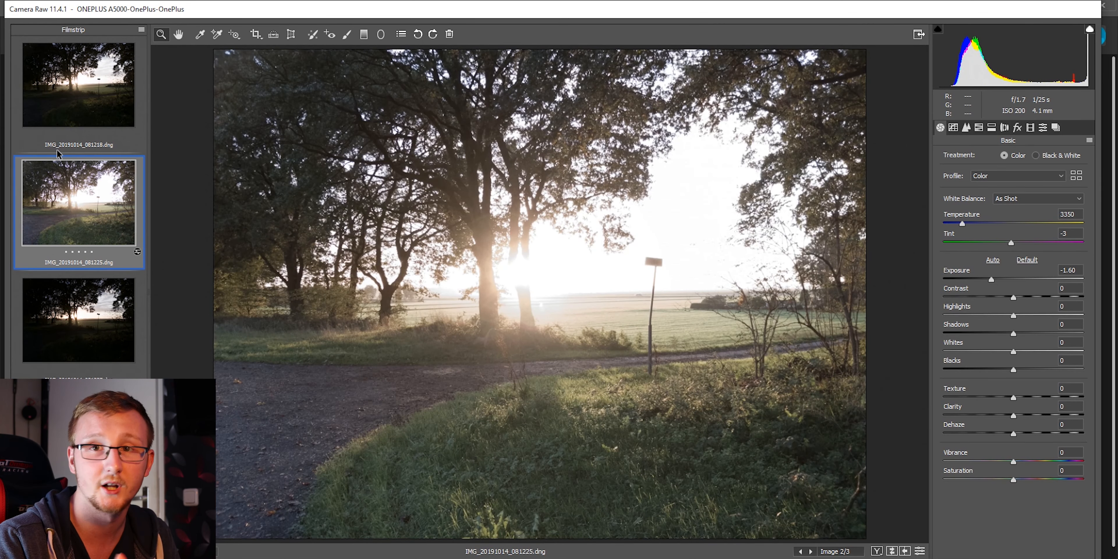
{"action": "left_click", "coordinate": [57, 119]}
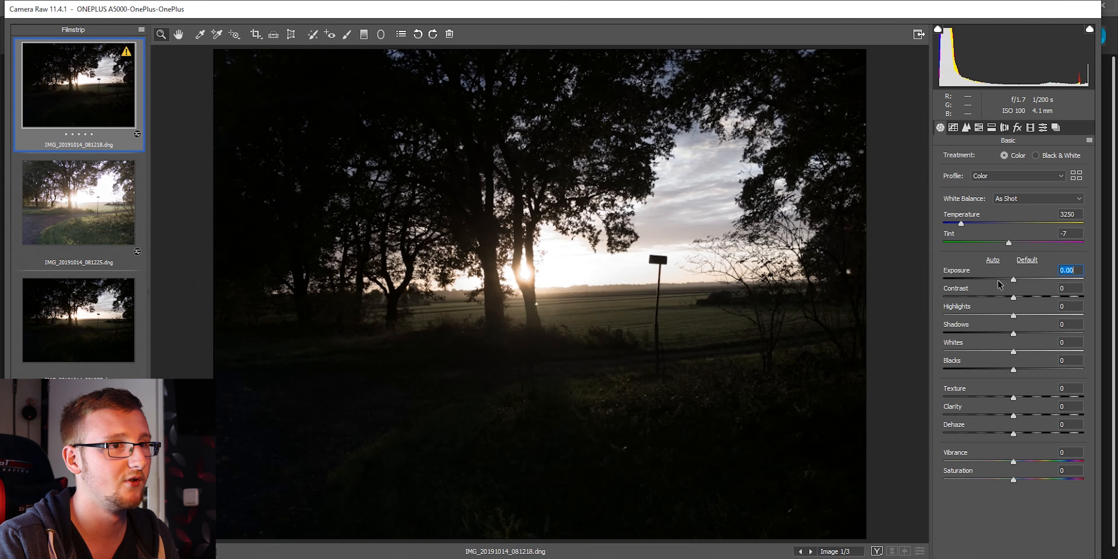
Lower the Highlights of IMG_20191014_081218.dng to -84 and inspect the sky around the sun up close
{"action": "left_click_drag", "start_coordinate": [1013, 297], "coordinate": [955, 317]}
{"action": "double_click", "coordinate": [1047, 298]}
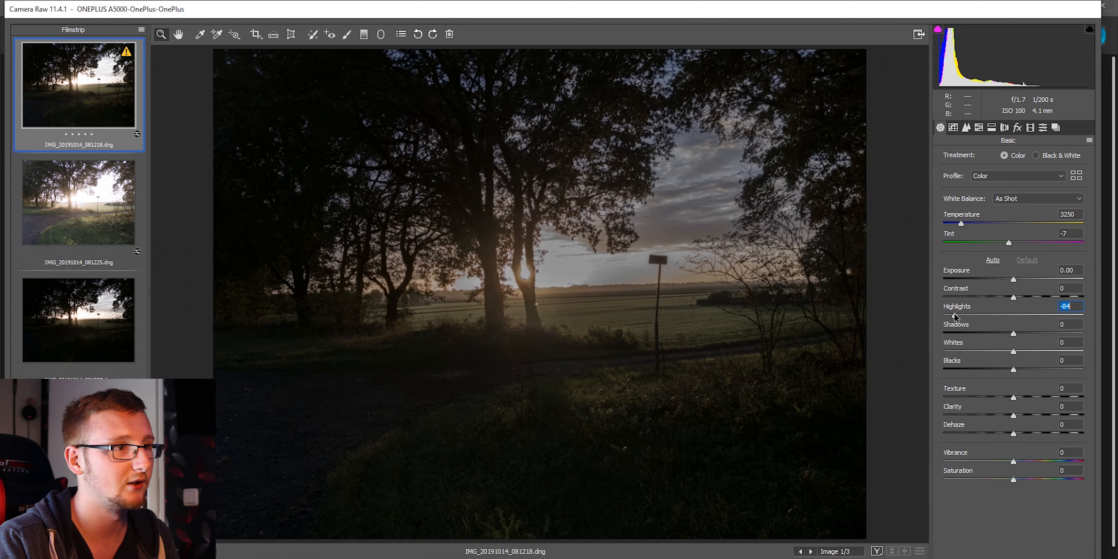
{"action": "left_click_drag", "start_coordinate": [553, 274], "coordinate": [676, 318]}
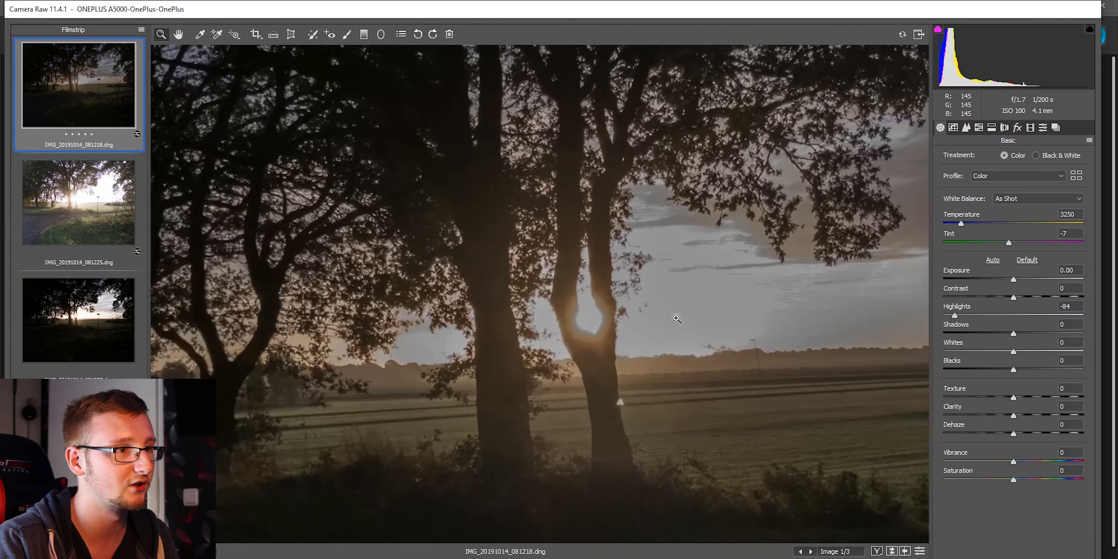
{"action": "left_click", "coordinate": [625, 330]}
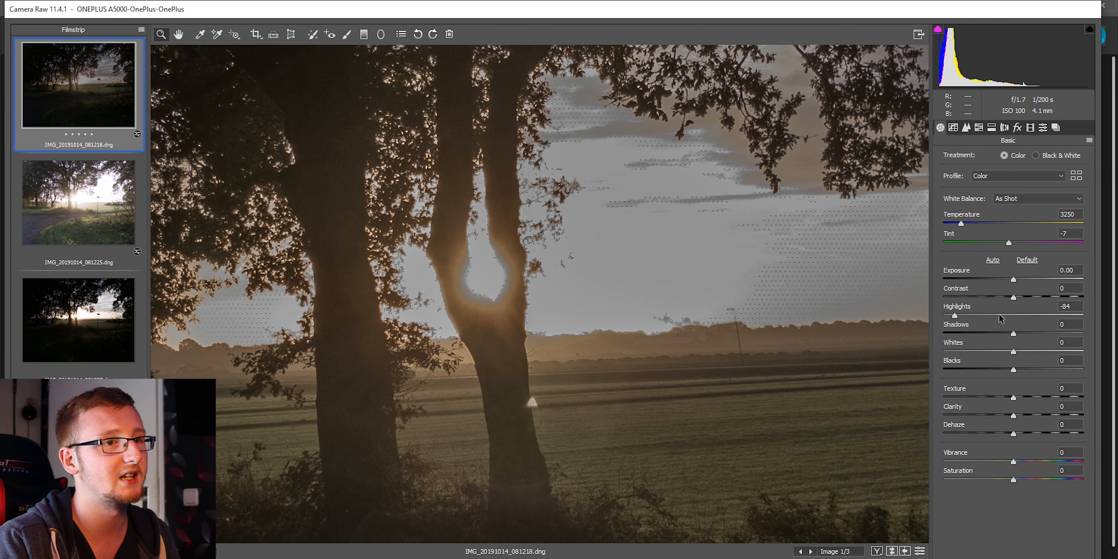
Try Highlights at -8 and at -100, and examine the sky beside the signpost at high magnification
{"action": "left_click", "coordinate": [990, 313]}
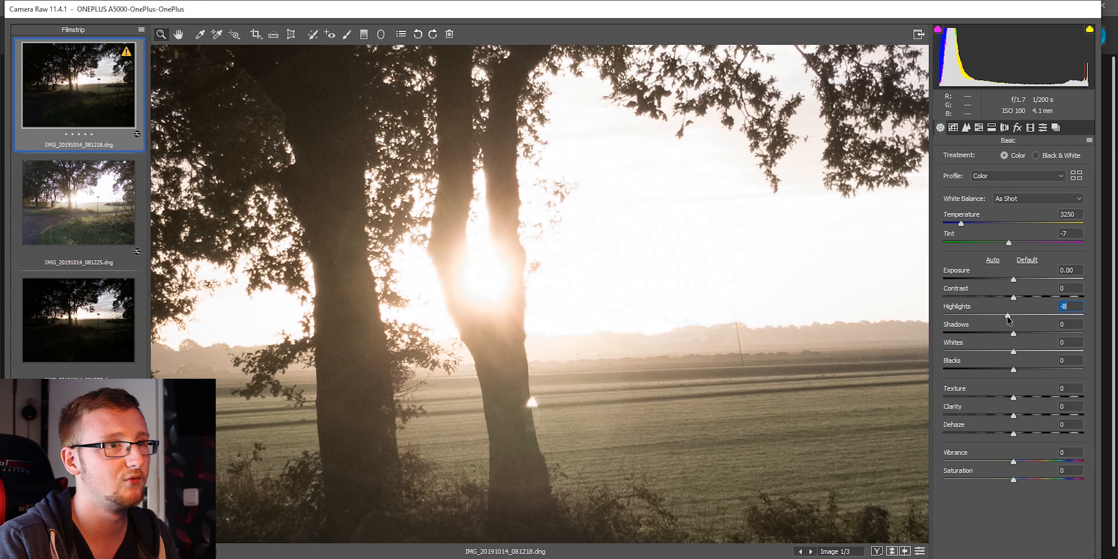
{"action": "left_click", "coordinate": [1008, 315]}
{"action": "left_click_drag", "start_coordinate": [1007, 316], "coordinate": [943, 316]}
{"action": "left_click", "coordinate": [787, 268]}
{"action": "left_click", "coordinate": [785, 267]}
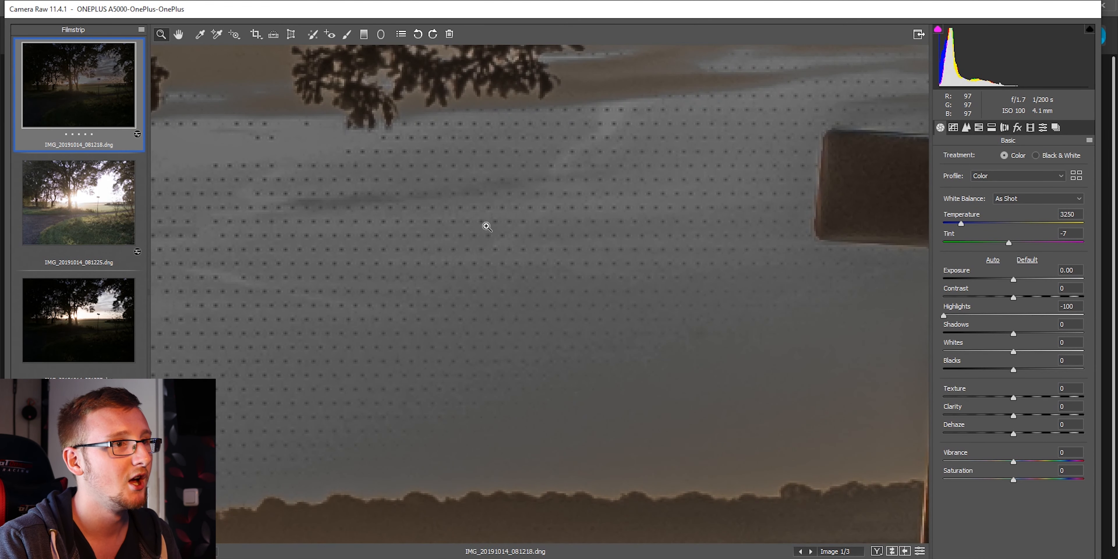
{"action": "left_click", "coordinate": [486, 228]}
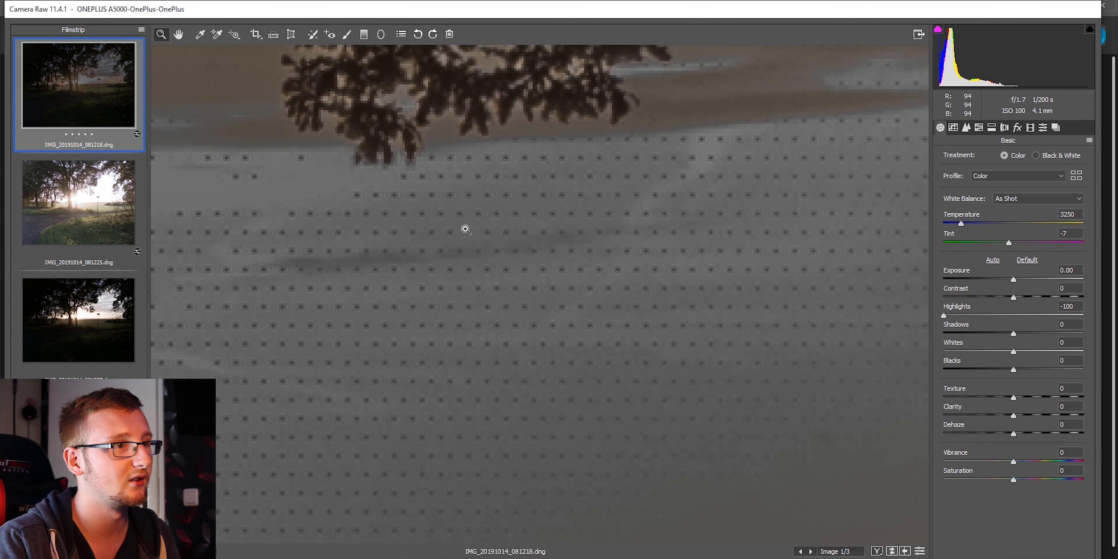
Reset the photo's adjustments to their defaults and show the whole image
{"action": "left_click", "coordinate": [1027, 259]}
{"action": "right_click", "coordinate": [522, 257]}
{"action": "left_click", "coordinate": [569, 326]}
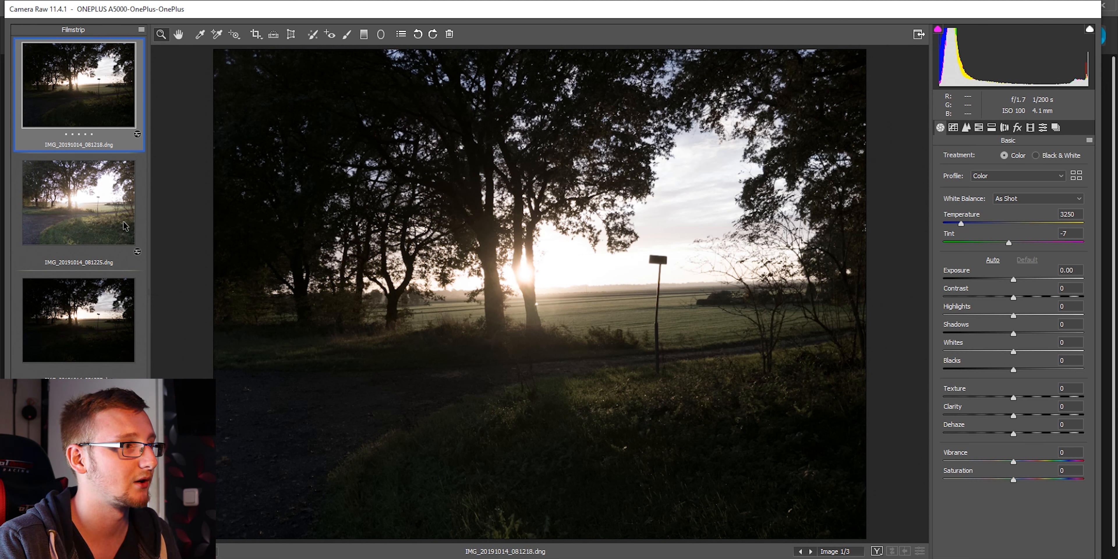
Test the Shadows of the photo at -100 and at +100, and reset them to 0
{"action": "left_click_drag", "start_coordinate": [1015, 355], "coordinate": [831, 318]}
{"action": "double_click", "coordinate": [997, 352]}
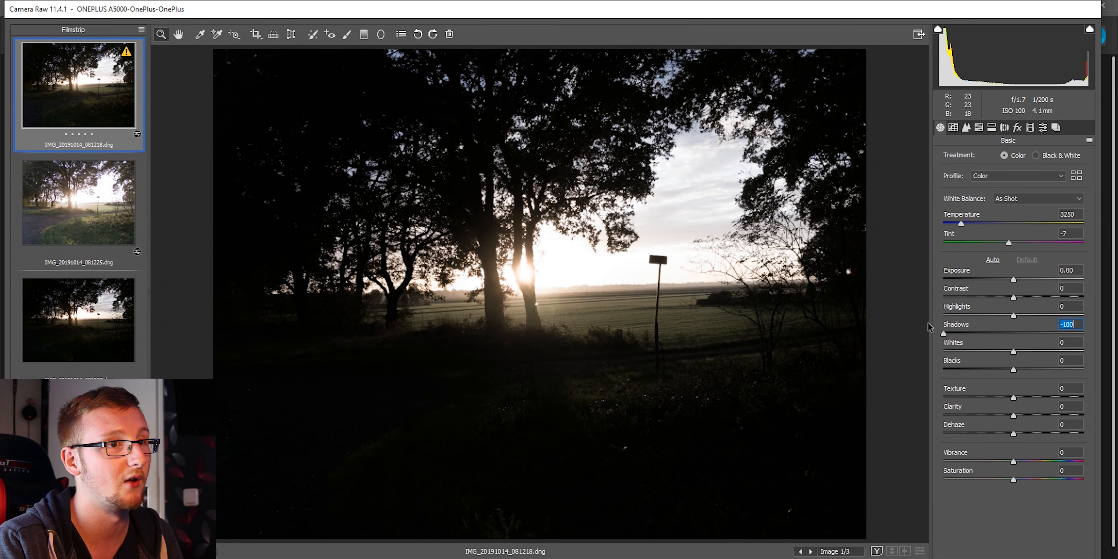
{"action": "left_click_drag", "start_coordinate": [929, 326], "coordinate": [1090, 334]}
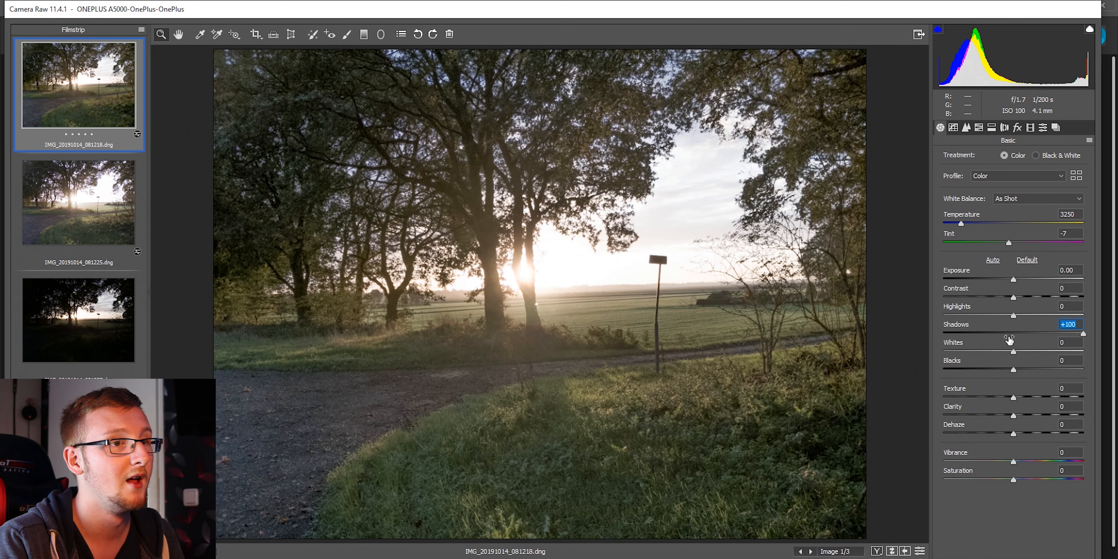
{"action": "left_click", "coordinate": [1015, 335]}
{"action": "double_click", "coordinate": [1015, 334]}
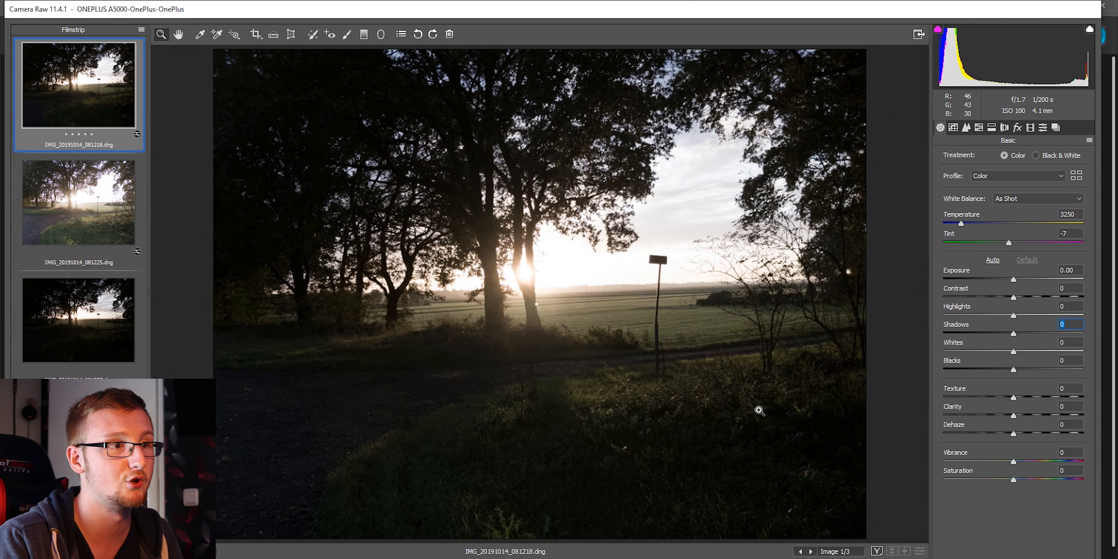
Raise the Shadows to +100 and inspect the foreground grass up close
{"action": "left_click_drag", "start_coordinate": [1017, 332], "coordinate": [1090, 335]}
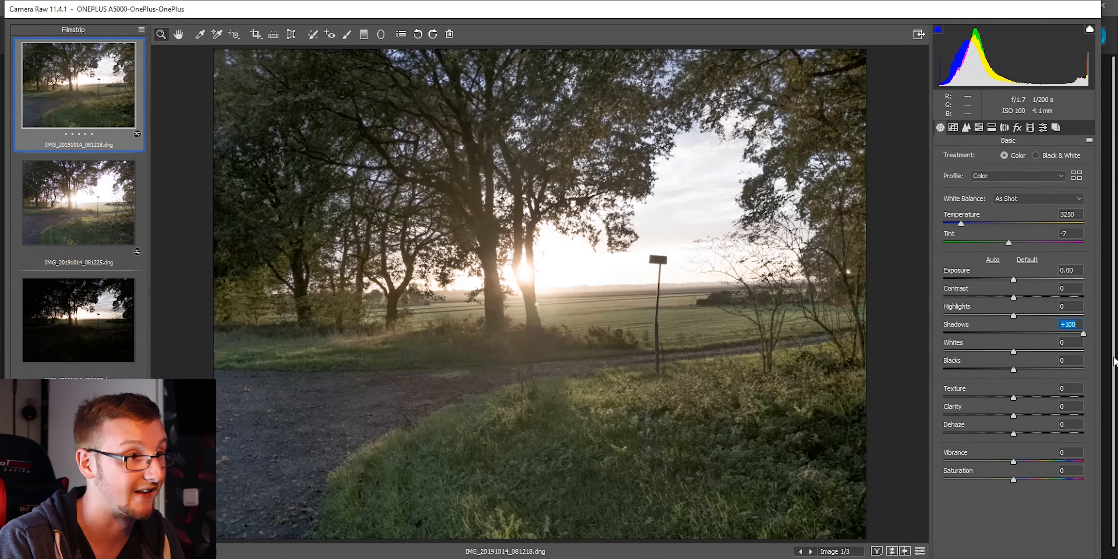
{"action": "left_click", "coordinate": [606, 486]}
{"action": "left_click", "coordinate": [603, 480]}
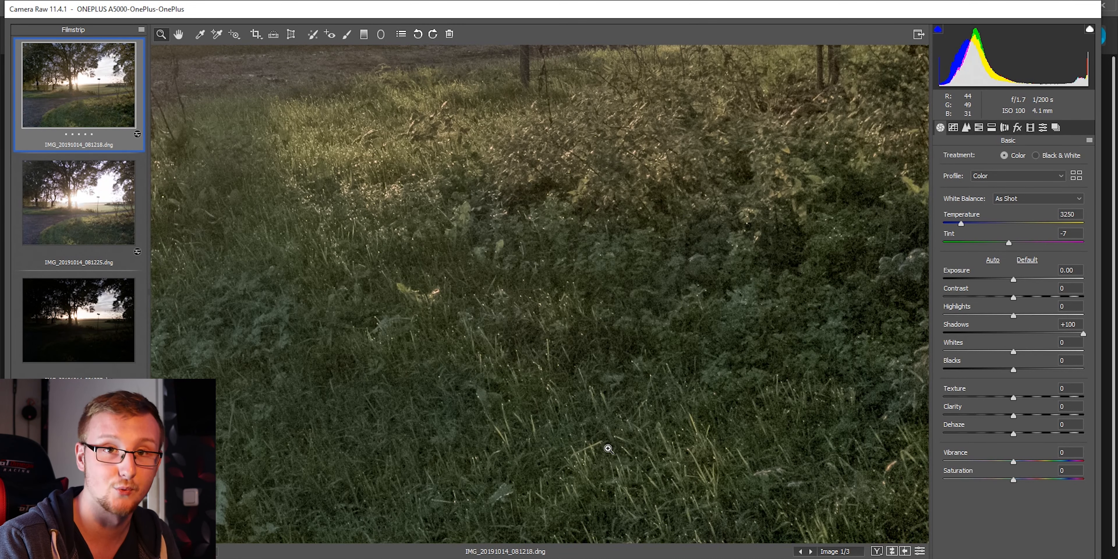
Return the Shadows to 0 and show the whole photo
{"action": "left_click", "coordinate": [1033, 333]}
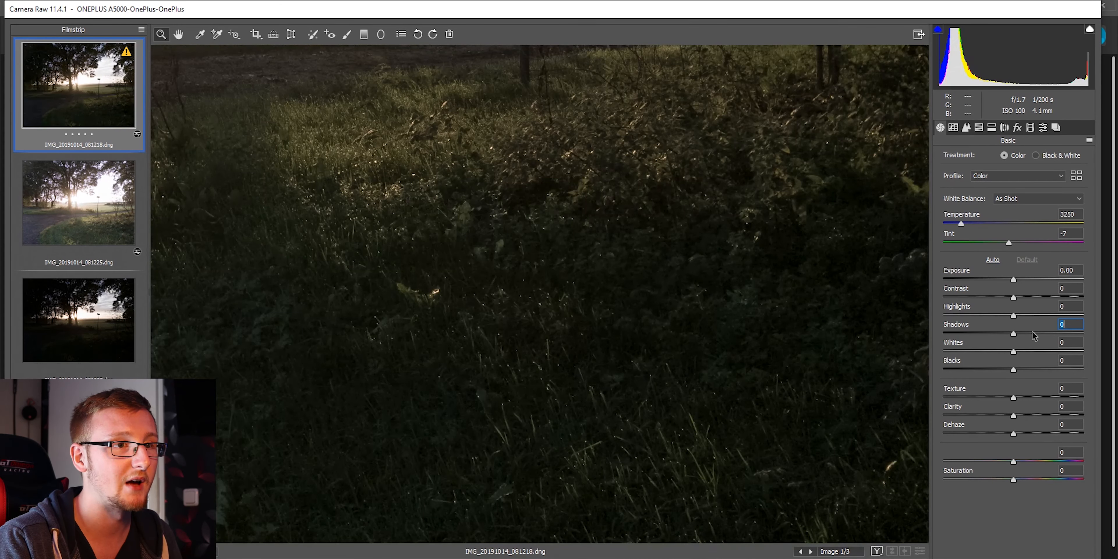
{"action": "right_click", "coordinate": [369, 206]}
{"action": "left_click", "coordinate": [435, 379]}
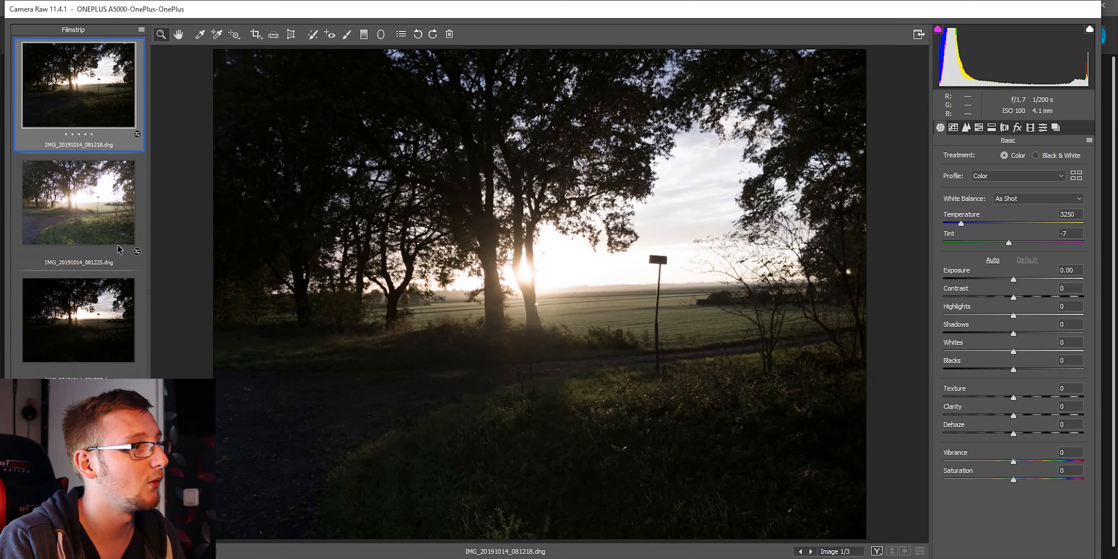
Select all three exposures in the filmstrip and preview them as an HDR merge
{"action": "left_click", "coordinate": [97, 331], "text": "shift"}
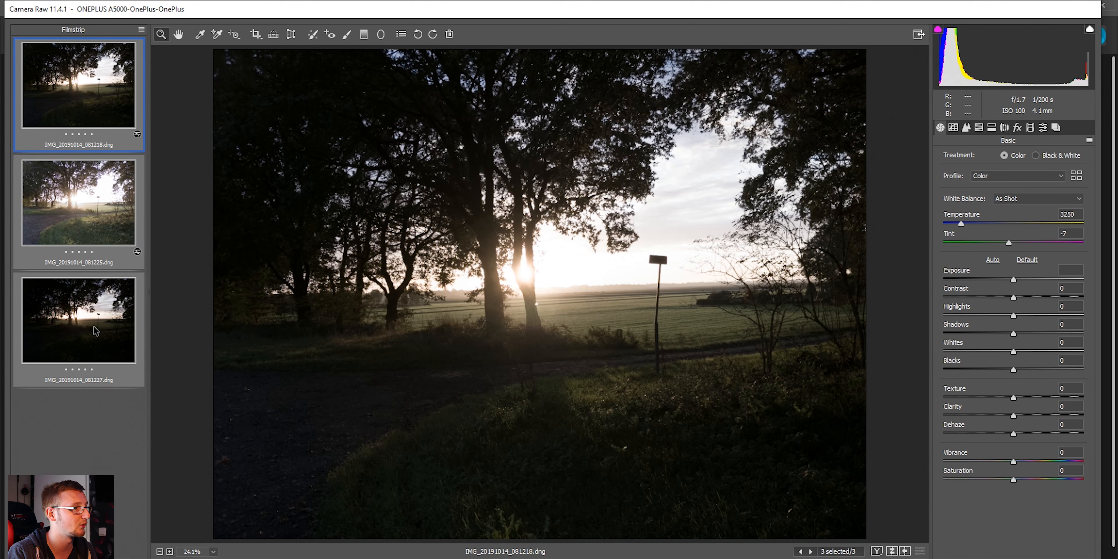
{"action": "left_click", "coordinate": [87, 242]}
{"action": "left_click", "coordinate": [100, 322], "text": "shift"}
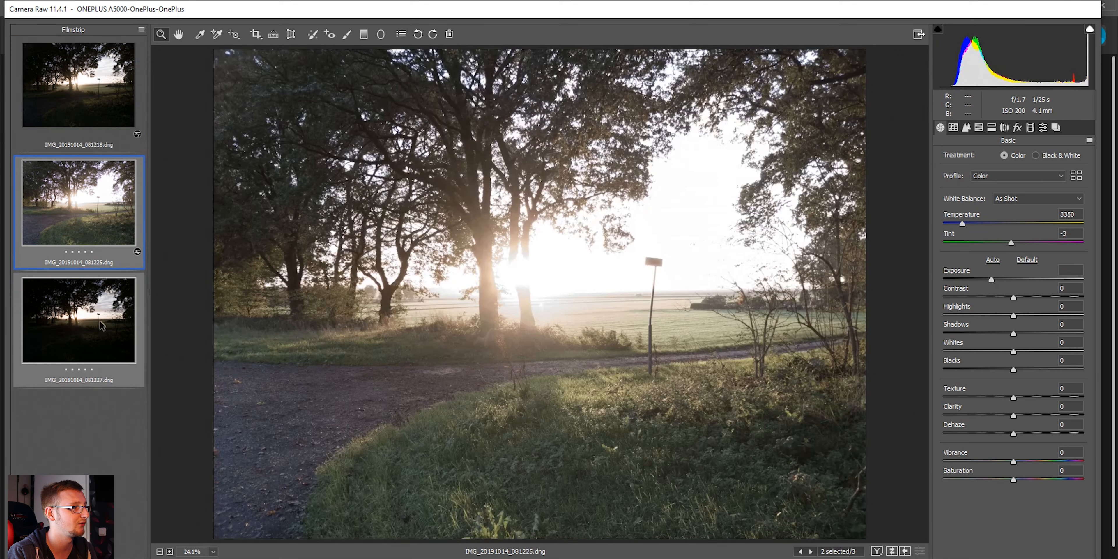
{"action": "left_click", "coordinate": [84, 131], "text": "ctrl"}
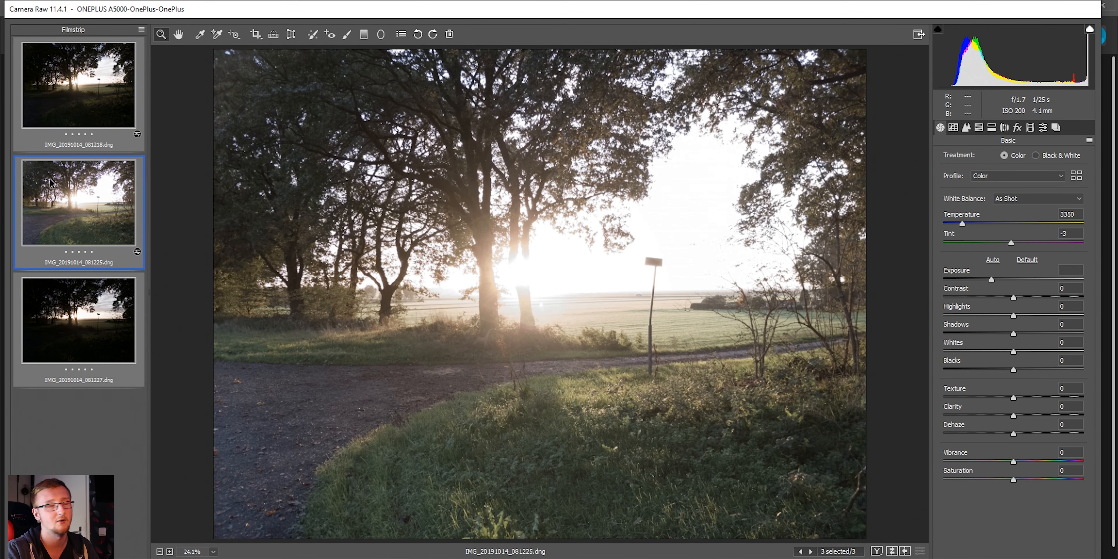
{"action": "right_click", "coordinate": [83, 120]}
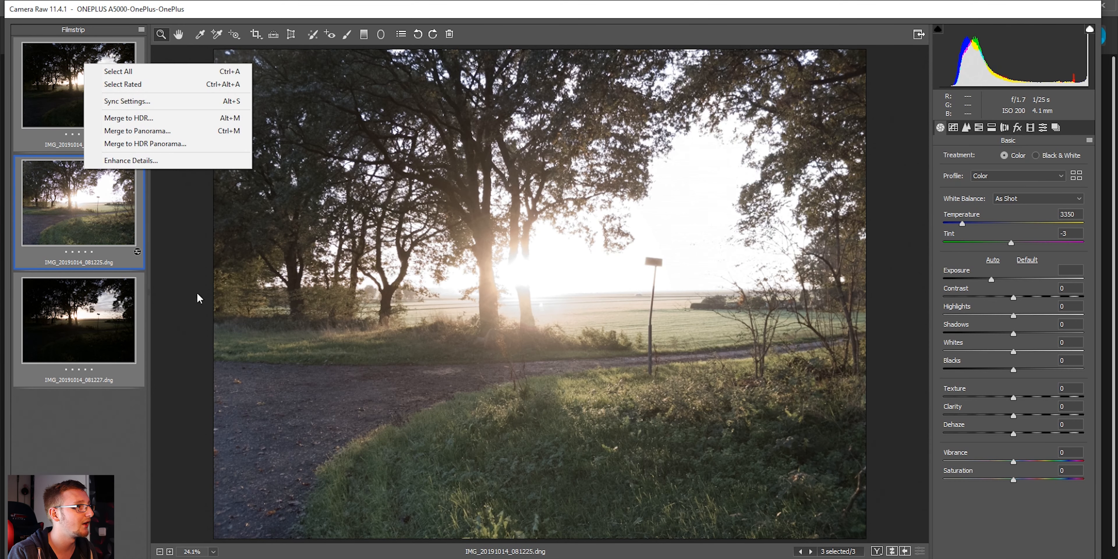
{"action": "left_click", "coordinate": [138, 118]}
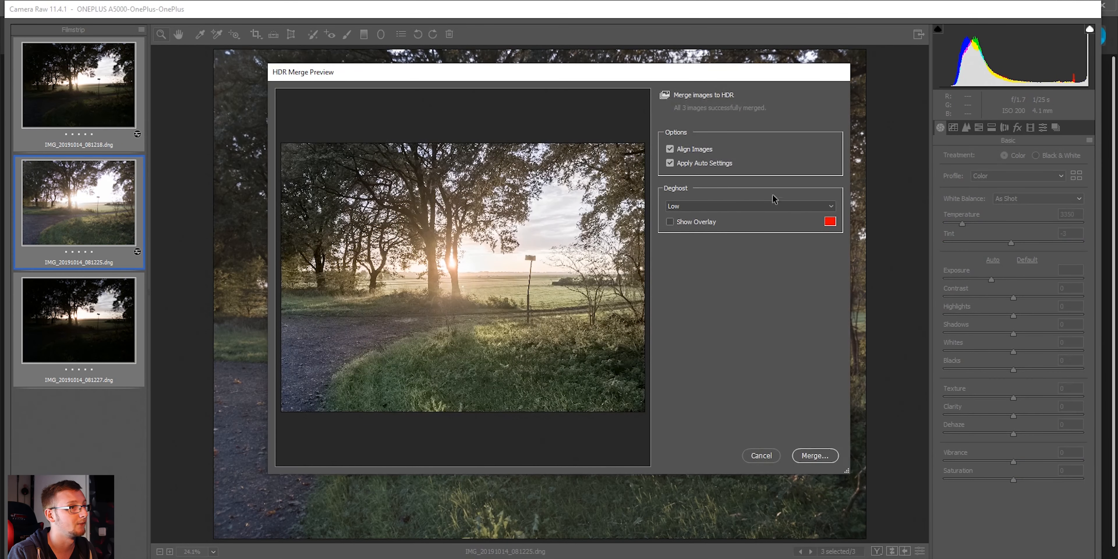
Set Deghost to Low, merge the exposures, and save the result on the Desktop as IMG_20191014_081225-HDR.dng
{"action": "left_click", "coordinate": [689, 206]}
{"action": "left_click", "coordinate": [687, 216]}
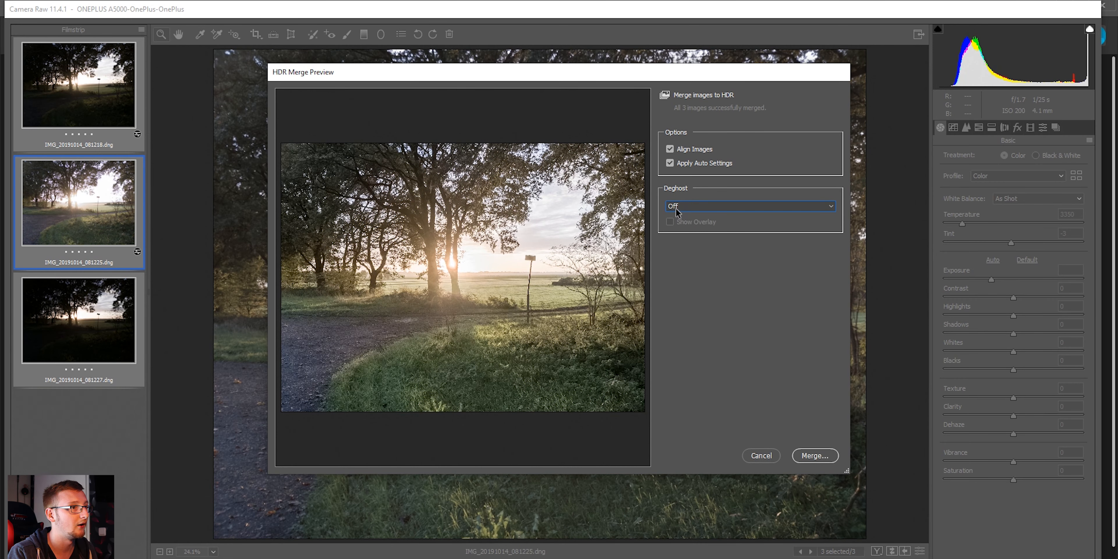
{"action": "left_click", "coordinate": [703, 210]}
{"action": "left_click", "coordinate": [696, 218]}
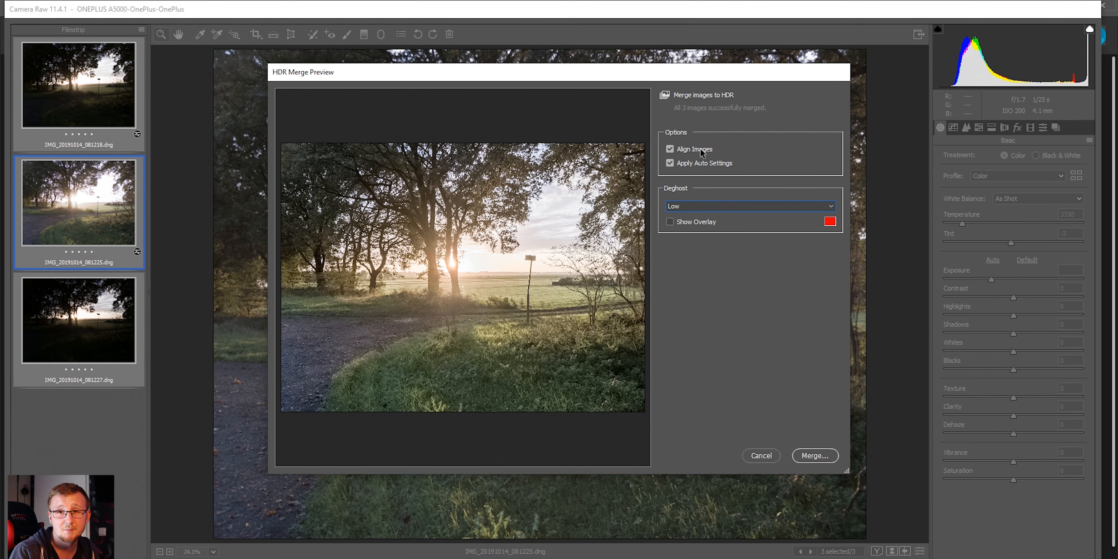
{"action": "left_click", "coordinate": [816, 456]}
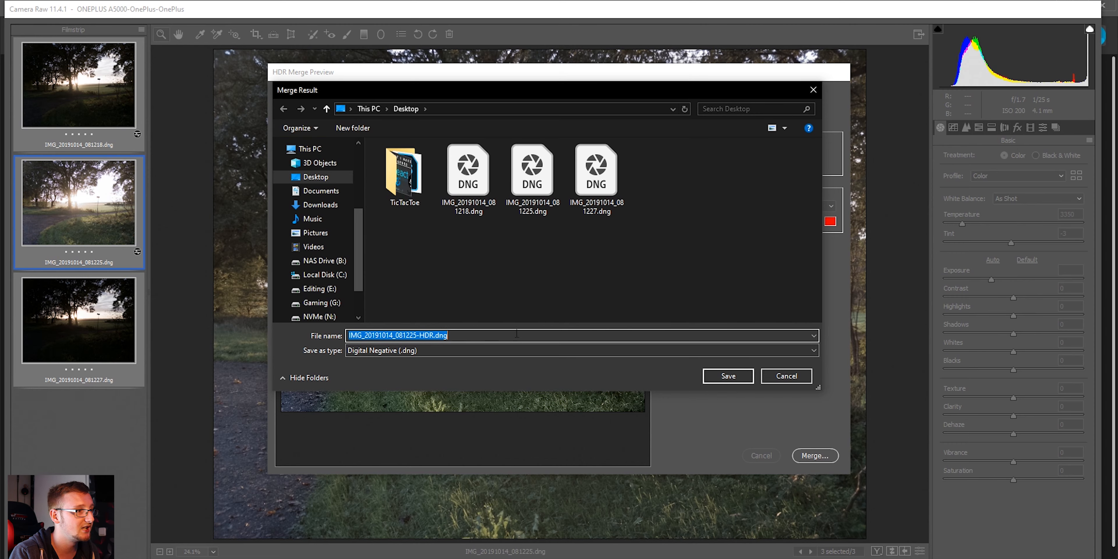
{"action": "left_click", "coordinate": [728, 376]}
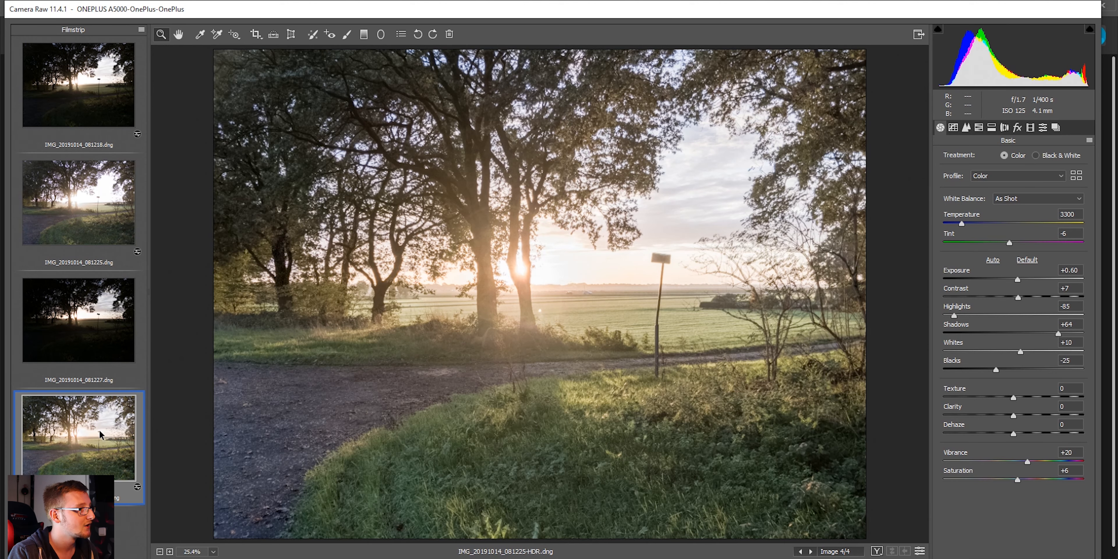
Compare the merged HDR photo with the three source exposures and inspect its detail around the sun and trees
{"action": "left_click", "coordinate": [98, 324]}
{"action": "left_click", "coordinate": [91, 217]}
{"action": "left_click", "coordinate": [78, 87]}
{"action": "left_click", "coordinate": [79, 197]}
{"action": "left_click", "coordinate": [112, 449]}
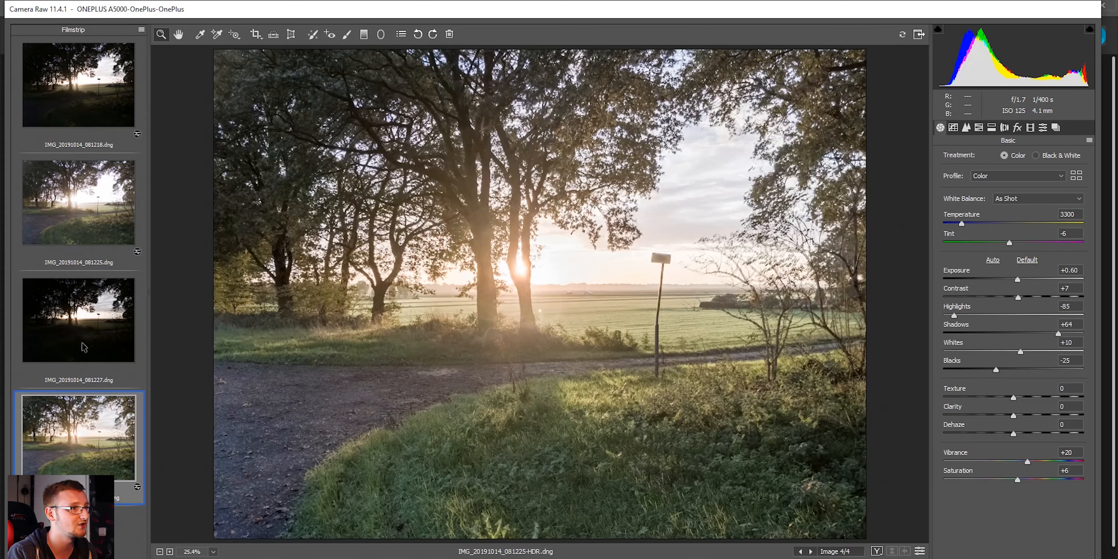
{"action": "left_click", "coordinate": [85, 204]}
{"action": "left_click", "coordinate": [107, 400]}
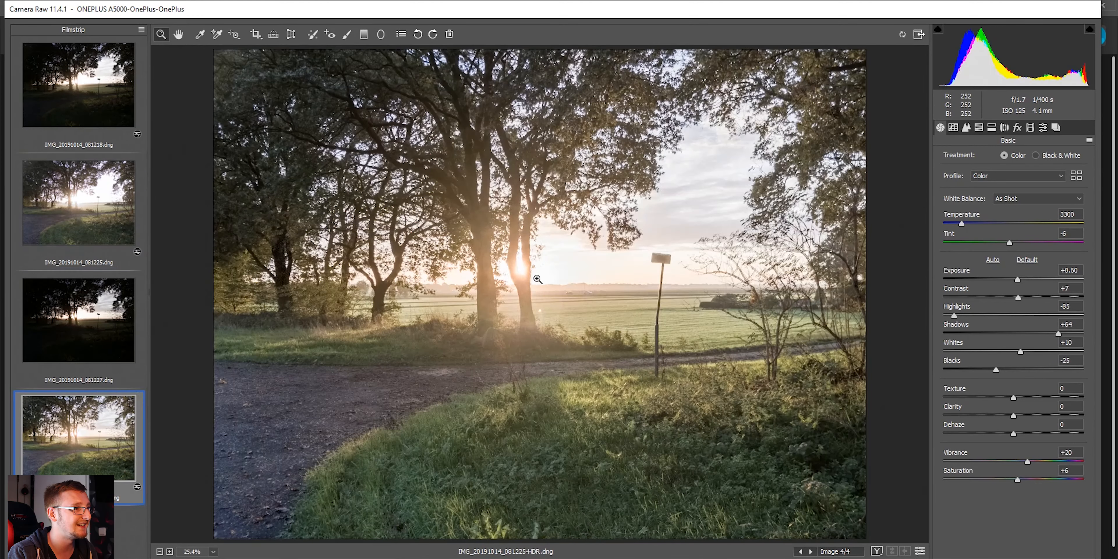
{"action": "left_click_drag", "start_coordinate": [521, 273], "coordinate": [500, 252]}
{"action": "right_click", "coordinate": [505, 158]}
{"action": "left_click", "coordinate": [538, 329]}
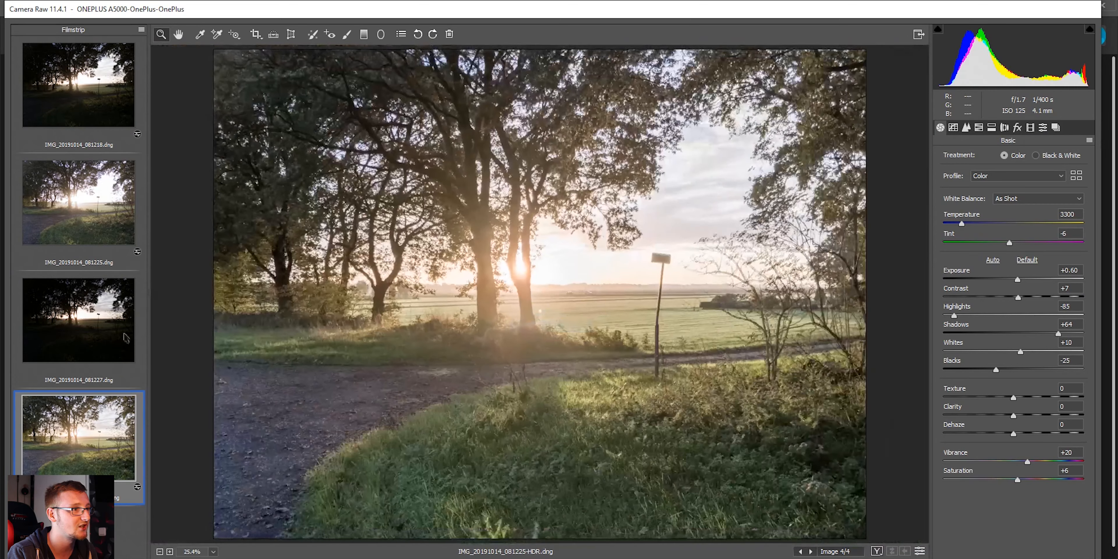
Compare the sky and sun in the HDR photo with the darkest exposure, IMG_20191014_081227.dng
{"action": "left_click", "coordinate": [109, 336]}
{"action": "left_click", "coordinate": [78, 85]}
{"action": "left_click", "coordinate": [78, 321]}
{"action": "left_click", "coordinate": [94, 414]}
{"action": "left_click", "coordinate": [87, 331]}
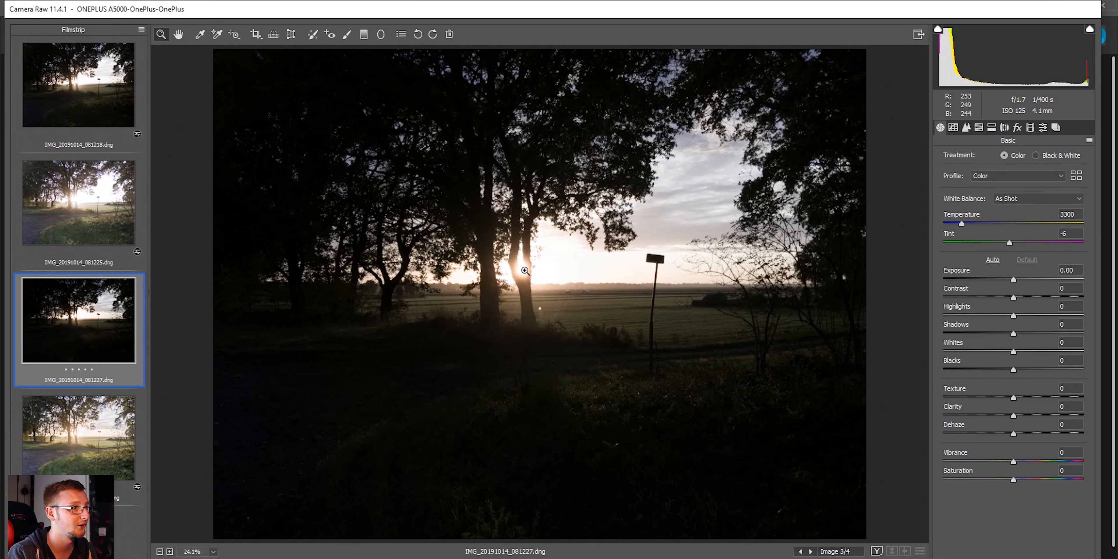
{"action": "left_click", "coordinate": [116, 439]}
{"action": "left_click", "coordinate": [90, 317]}
{"action": "left_click", "coordinate": [93, 418]}
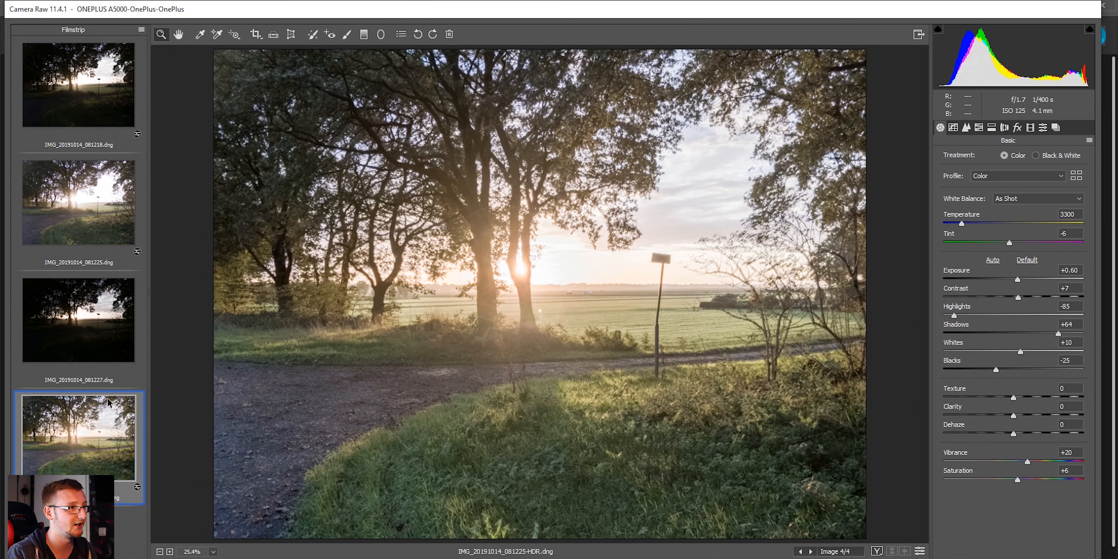
{"action": "left_click", "coordinate": [90, 337]}
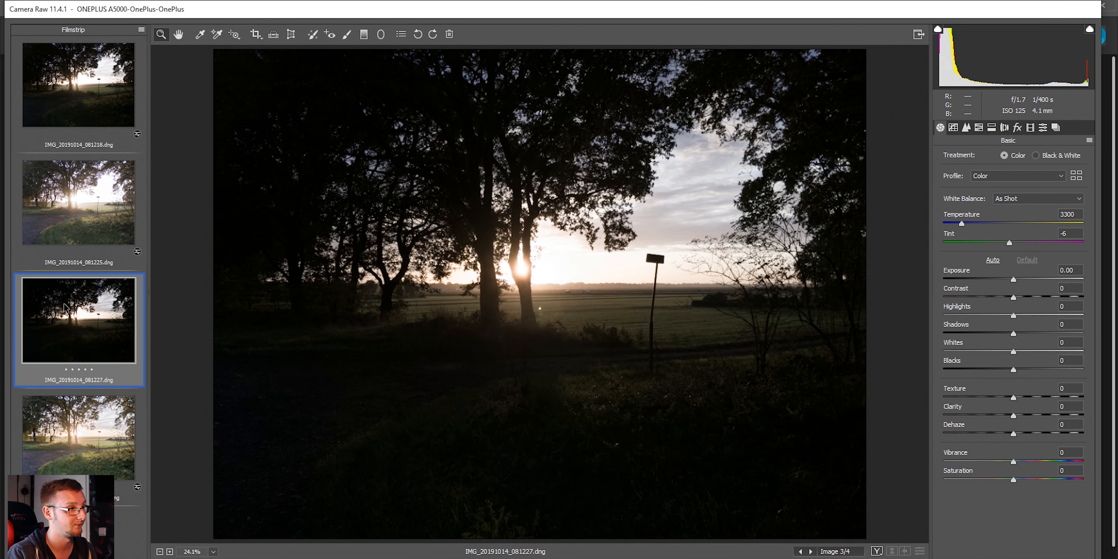
Compare the HDR photo with the bright exposure IMG_20191014_081225.dng and display IMG_20191014_081218.dng
{"action": "left_click", "coordinate": [118, 217]}
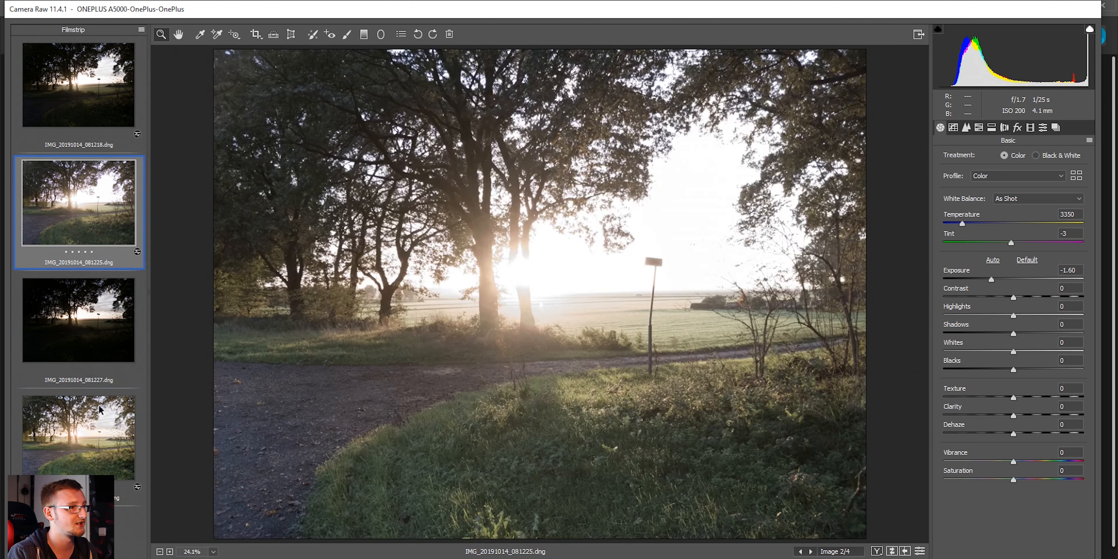
{"action": "left_click", "coordinate": [97, 428]}
{"action": "left_click", "coordinate": [115, 259]}
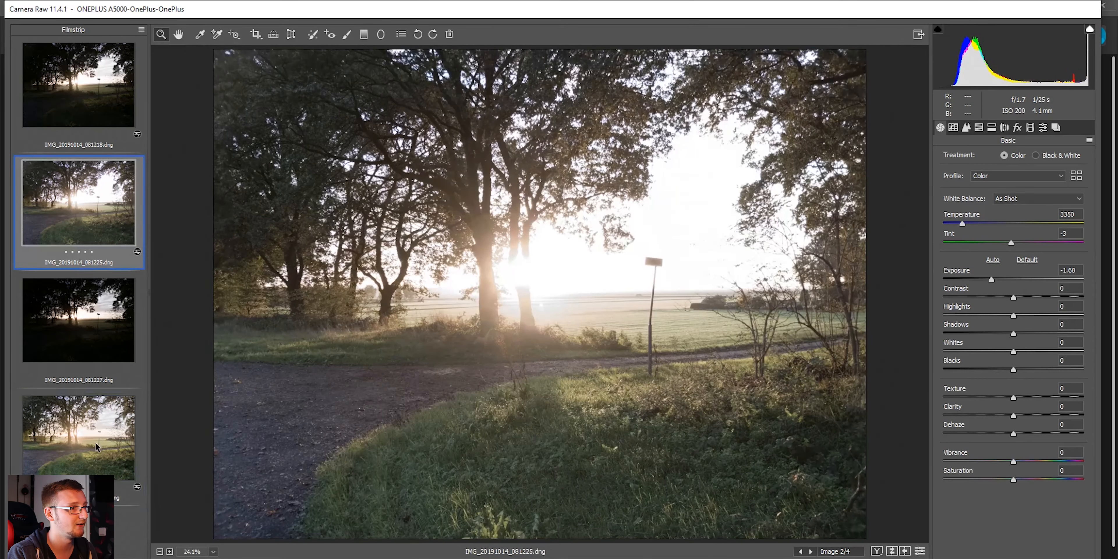
{"action": "left_click", "coordinate": [95, 430]}
{"action": "left_click", "coordinate": [106, 111]}
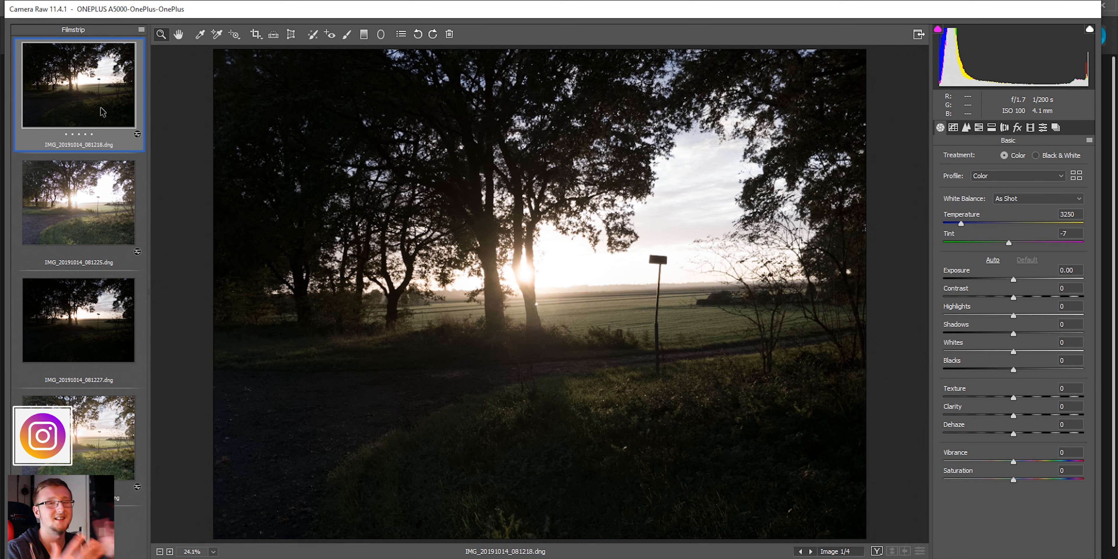
Set the merged HDR photo's Exposure to -0.65, Contrast to +71, Shadows to +67 and Blacks to +1
{"action": "left_click", "coordinate": [95, 430]}
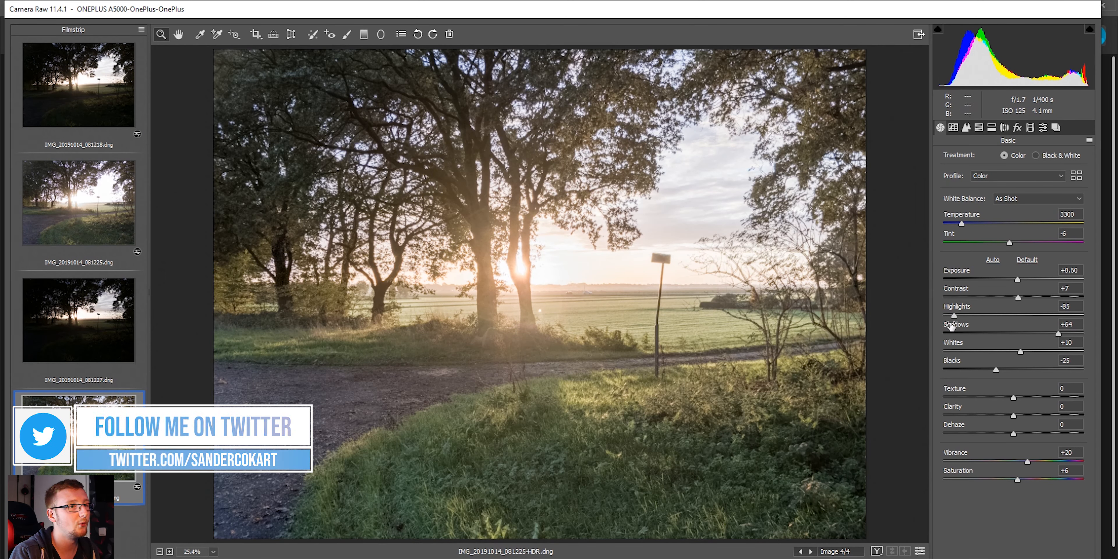
{"action": "left_click", "coordinate": [1018, 278]}
{"action": "left_click_drag", "start_coordinate": [1019, 279], "coordinate": [1063, 298]}
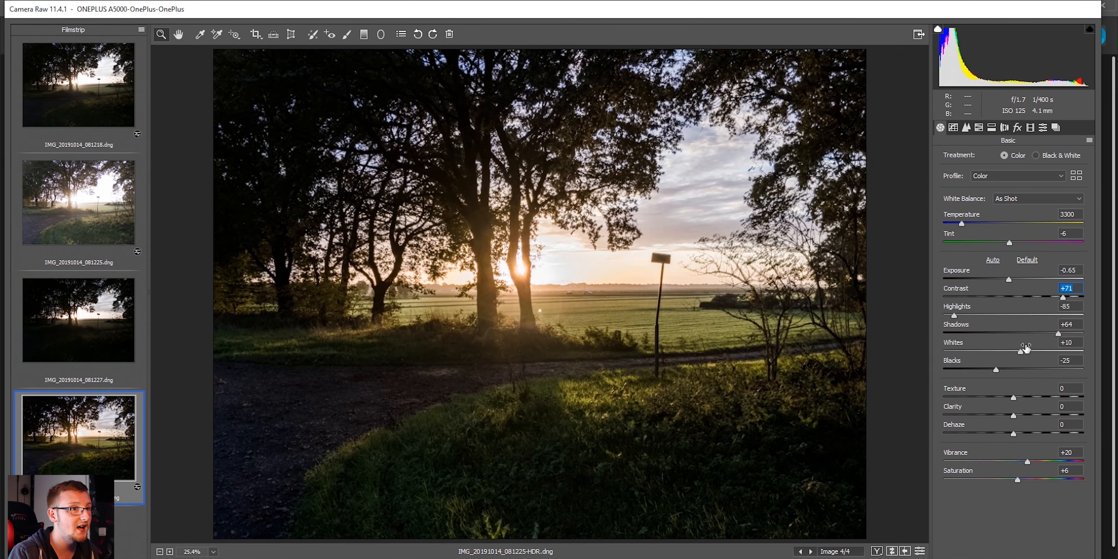
{"action": "left_click_drag", "start_coordinate": [1058, 333], "coordinate": [1060, 333]}
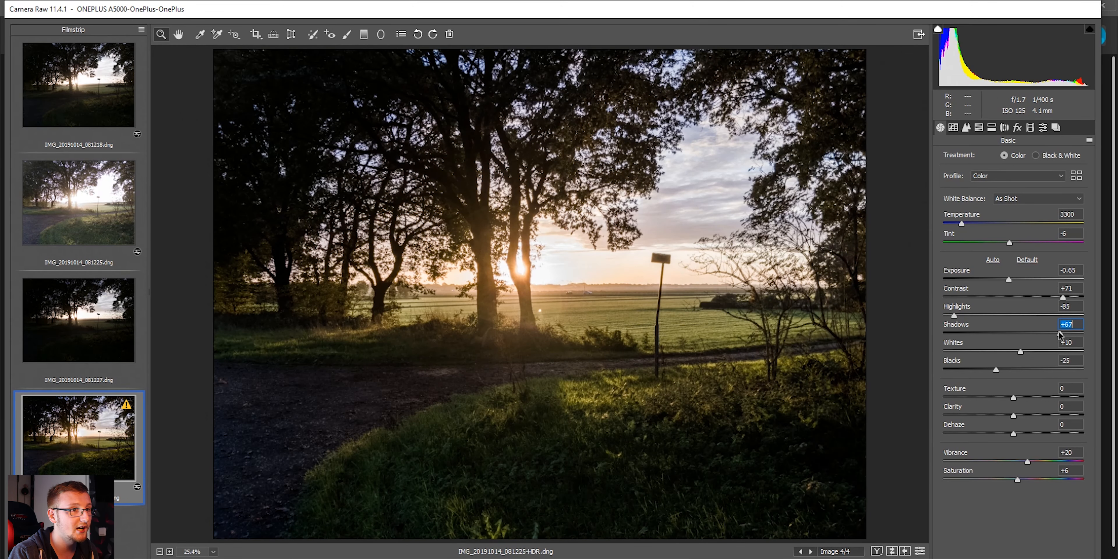
{"action": "left_click_drag", "start_coordinate": [996, 370], "coordinate": [1044, 396]}
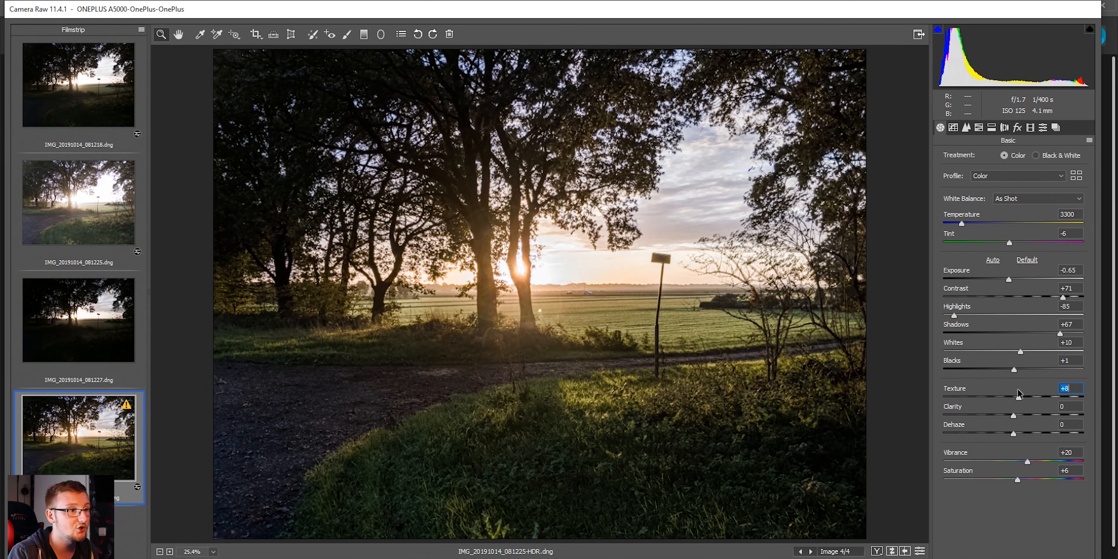
Try out Texture, Clarity and a Dehaze of -8 on the HDR photo, returning Texture and Clarity to 0
{"action": "double_click", "coordinate": [1019, 394]}
{"action": "left_click_drag", "start_coordinate": [1014, 416], "coordinate": [1044, 410]}
{"action": "double_click", "coordinate": [1042, 412]}
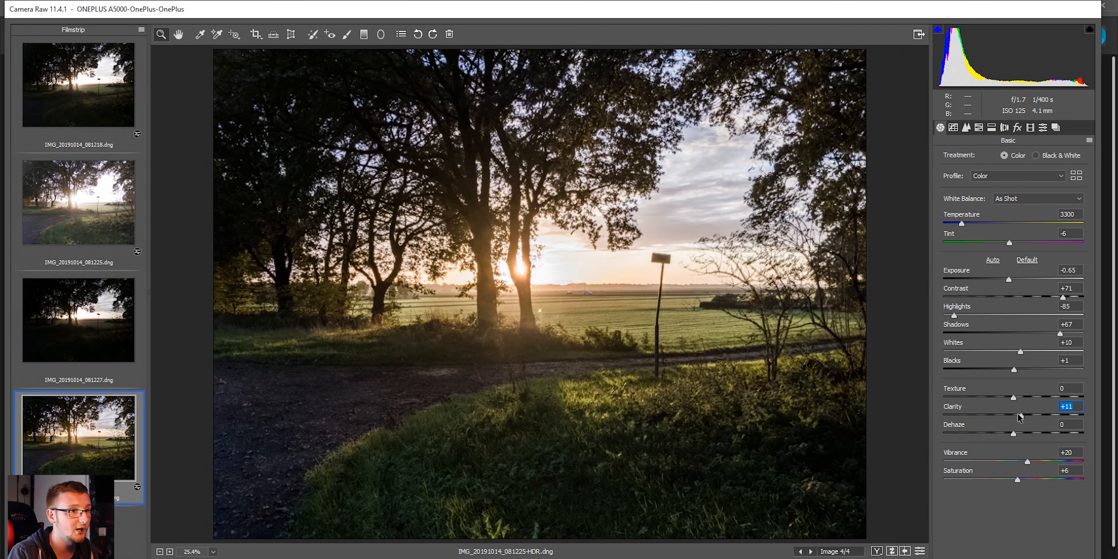
{"action": "mouse_move", "coordinate": [1014, 434]}
{"action": "left_mouse_down"}
{"action": "mouse_move", "coordinate": [1042, 430]}
{"action": "mouse_move", "coordinate": [995, 424]}
{"action": "mouse_move", "coordinate": [1005, 426]}
{"action": "left_mouse_up"}
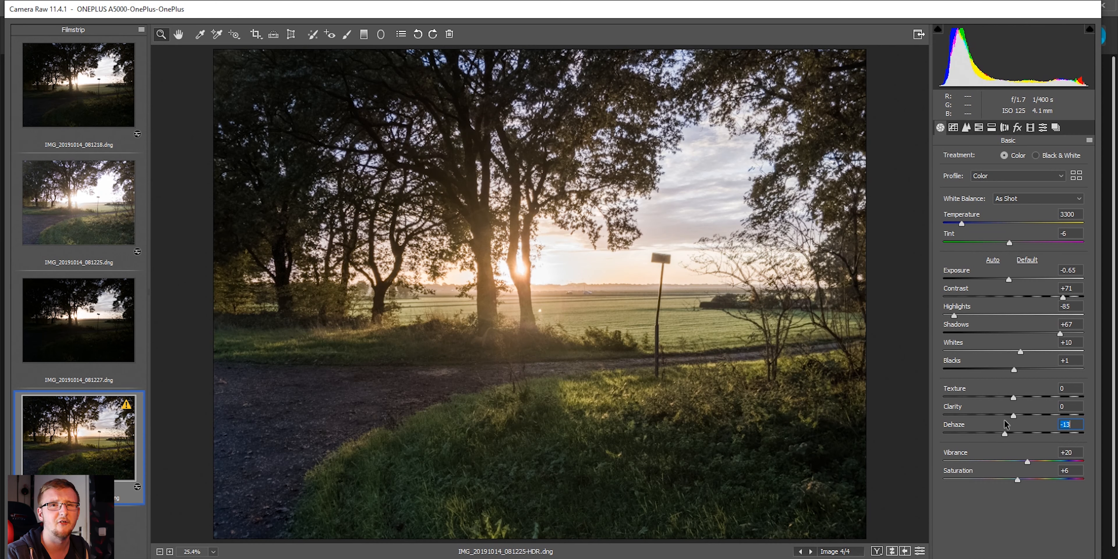
{"action": "left_click_drag", "start_coordinate": [1006, 425], "coordinate": [1009, 426]}
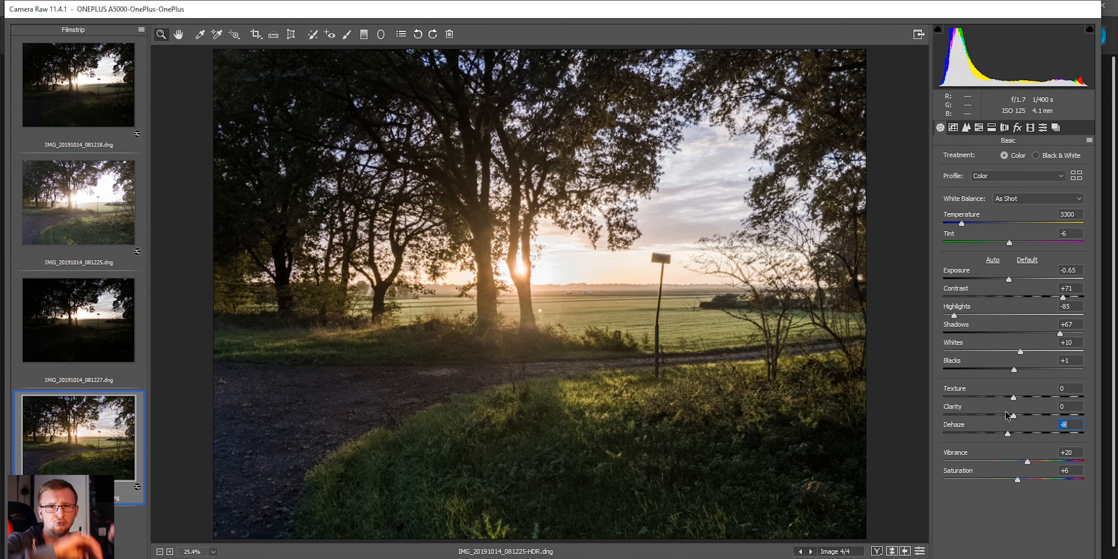
Check the HDR photo against IMG_20191014_081225.dng and set its Dehaze to +20, Vibrance to +38 and Saturation to +18
{"action": "left_click", "coordinate": [102, 233]}
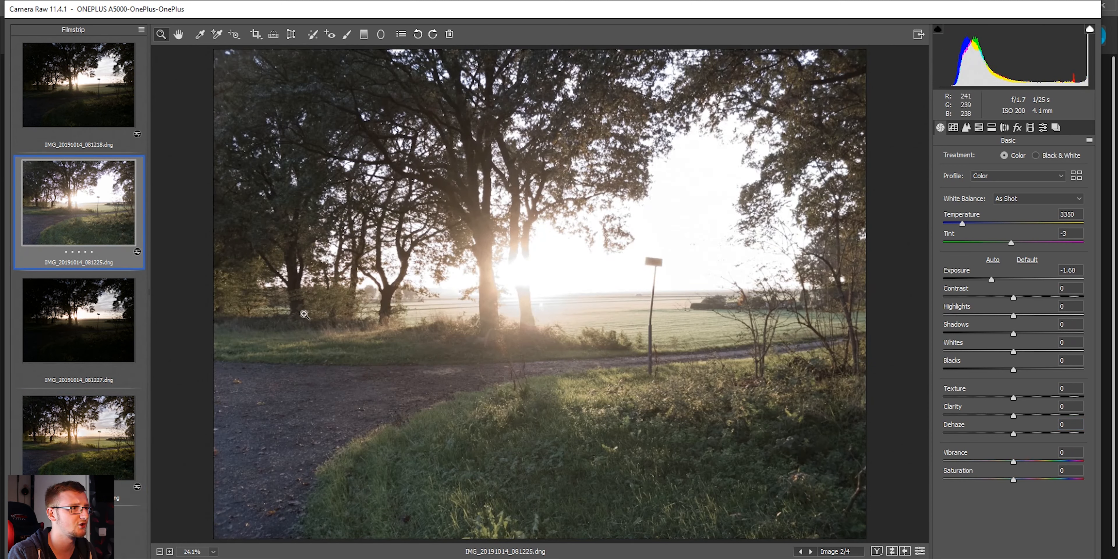
{"action": "left_click", "coordinate": [78, 434]}
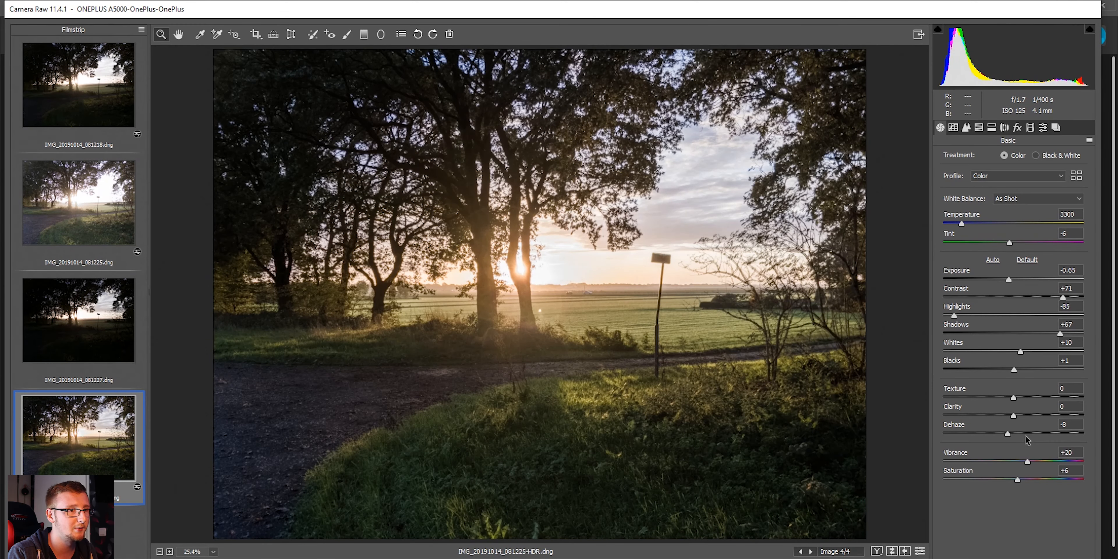
{"action": "left_click_drag", "start_coordinate": [1022, 439], "coordinate": [1028, 438]}
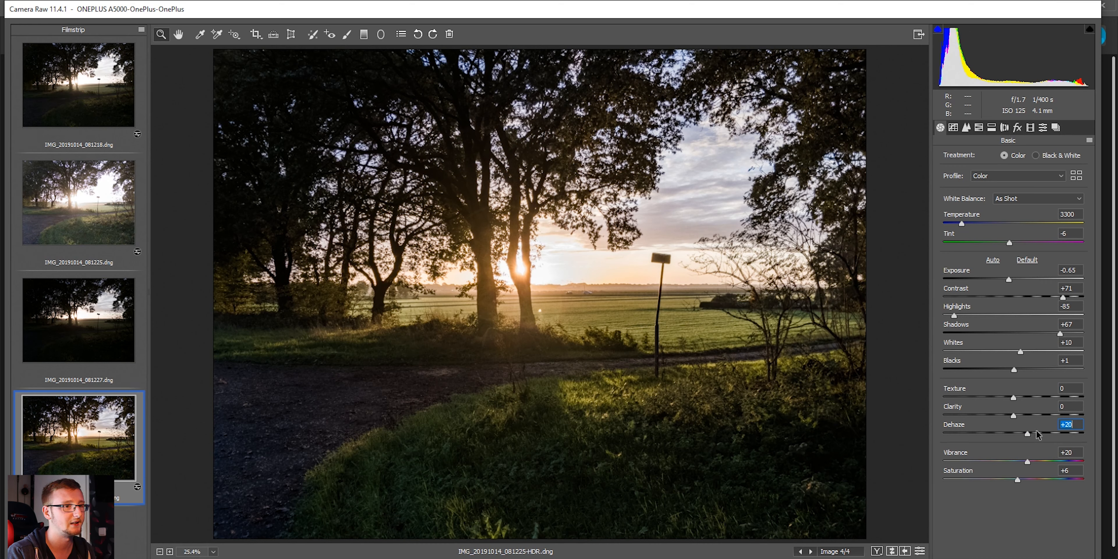
{"action": "left_click_drag", "start_coordinate": [1027, 461], "coordinate": [1038, 463]}
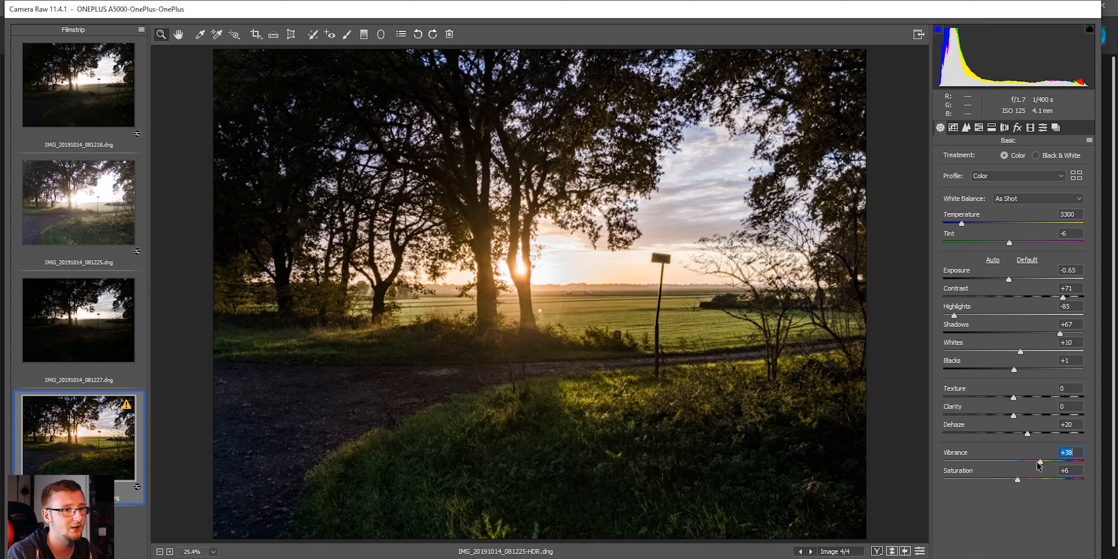
{"action": "left_click_drag", "start_coordinate": [1018, 480], "coordinate": [1023, 480]}
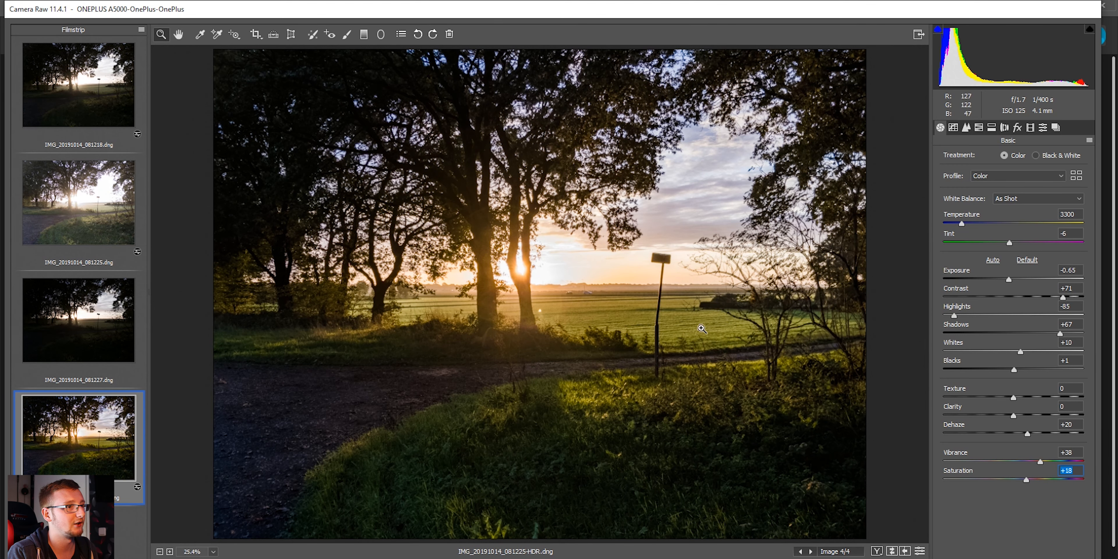
Switch to the Photos app to view Export.png as a color reference, and return to Camera Raw
{"action": "key", "text": "alt+Tab"}
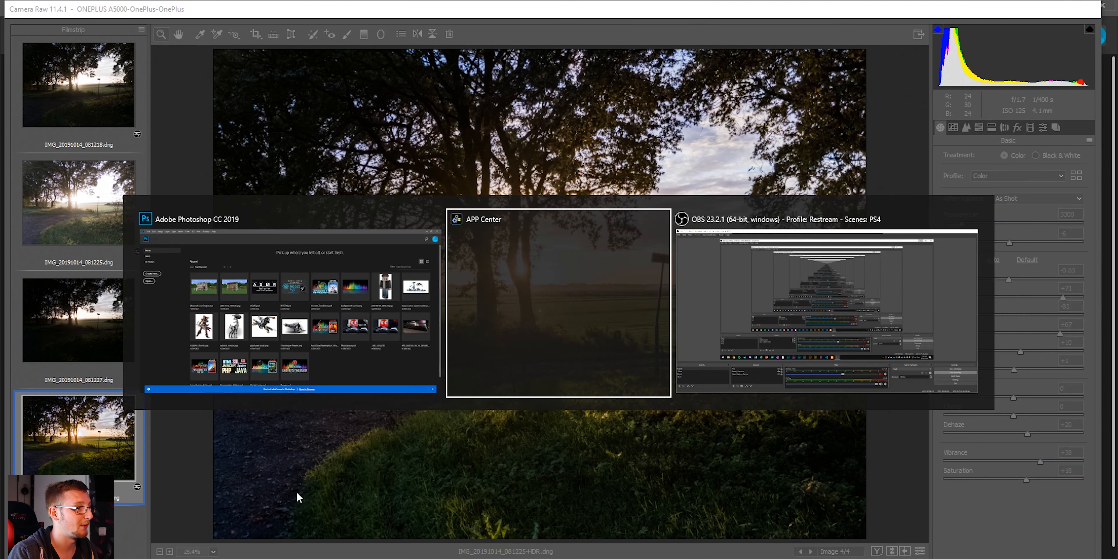
{"action": "left_click", "coordinate": [294, 315]}
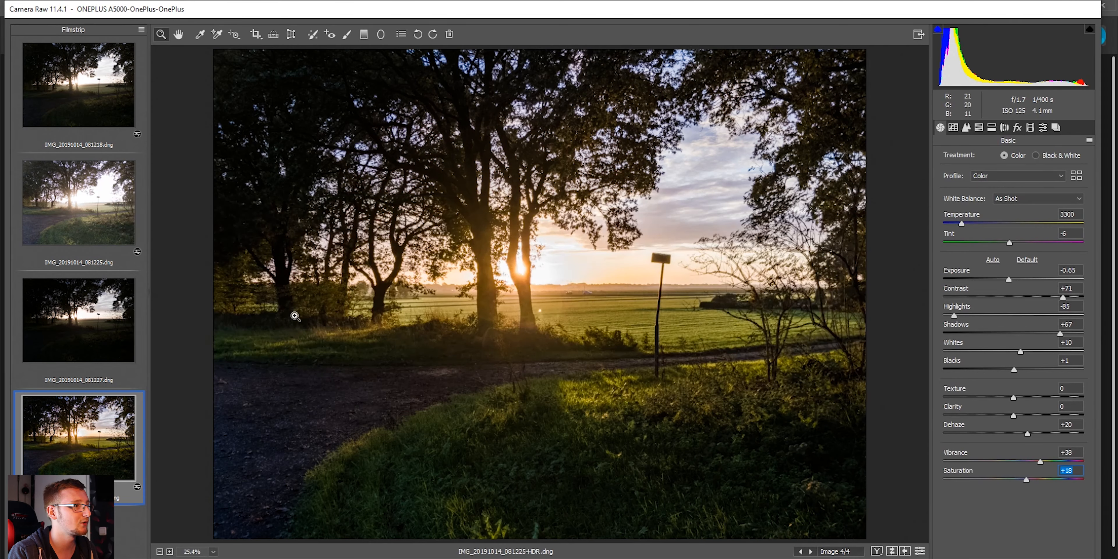
{"action": "key", "text": "super+d"}
{"action": "key", "text": "super+d"}
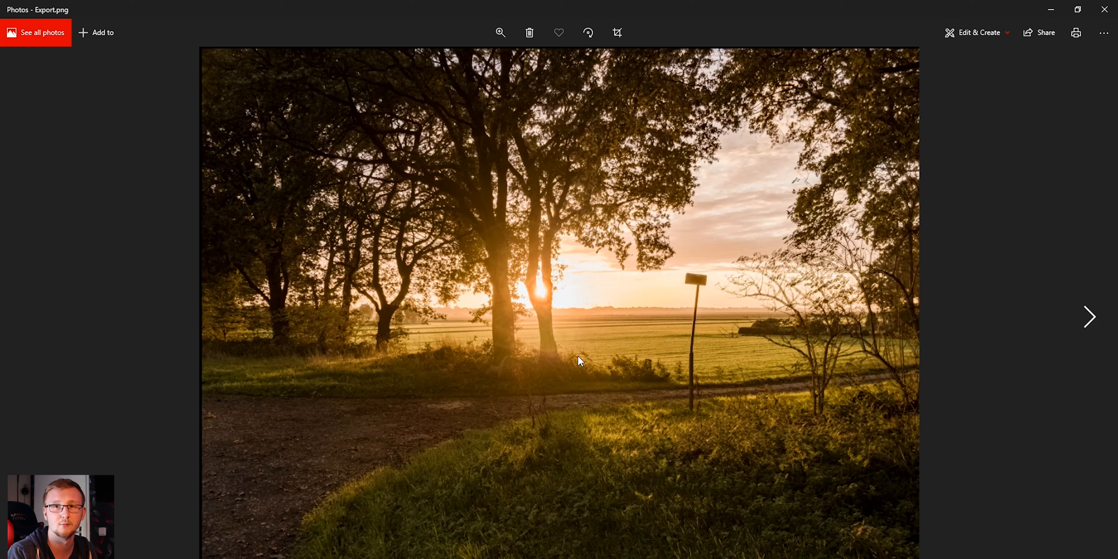
{"action": "key", "text": "alt+Tab"}
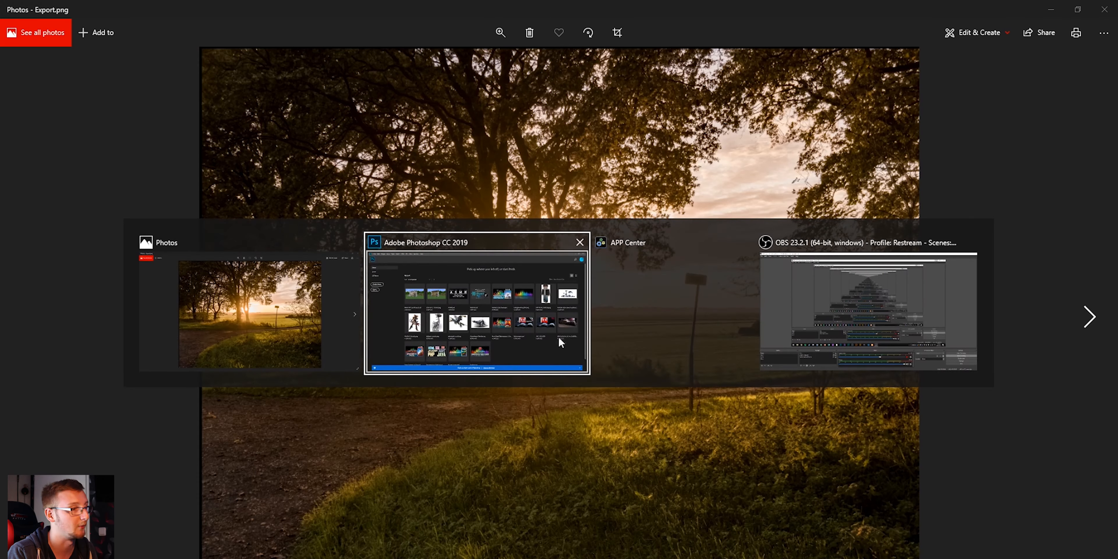
{"action": "left_click", "coordinate": [487, 286]}
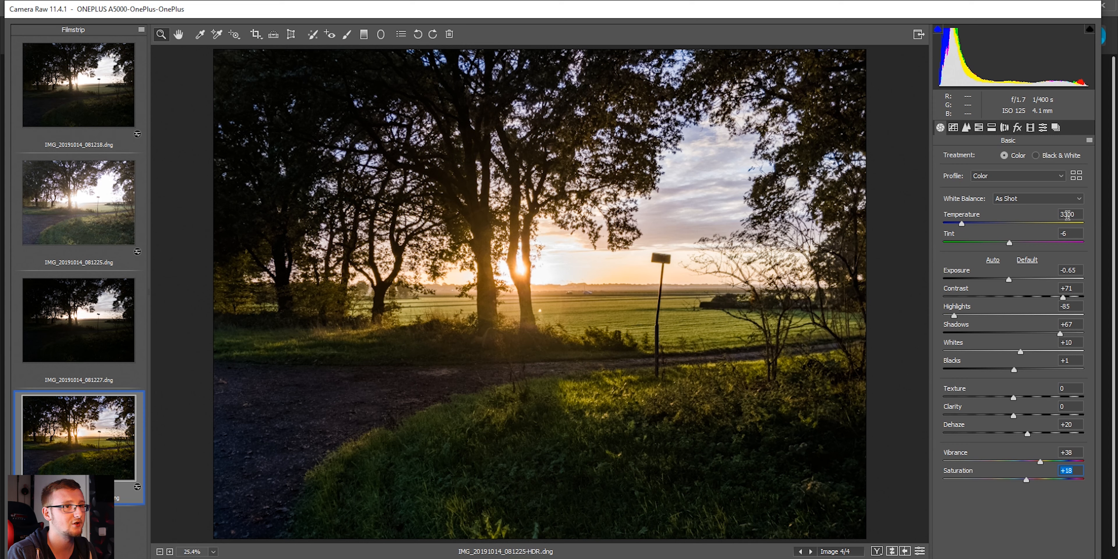
Set the HDR photo's Temperature to 4000 and inspect the horizon beside the sun at 200%
{"action": "left_click_drag", "start_coordinate": [962, 223], "coordinate": [974, 225]}
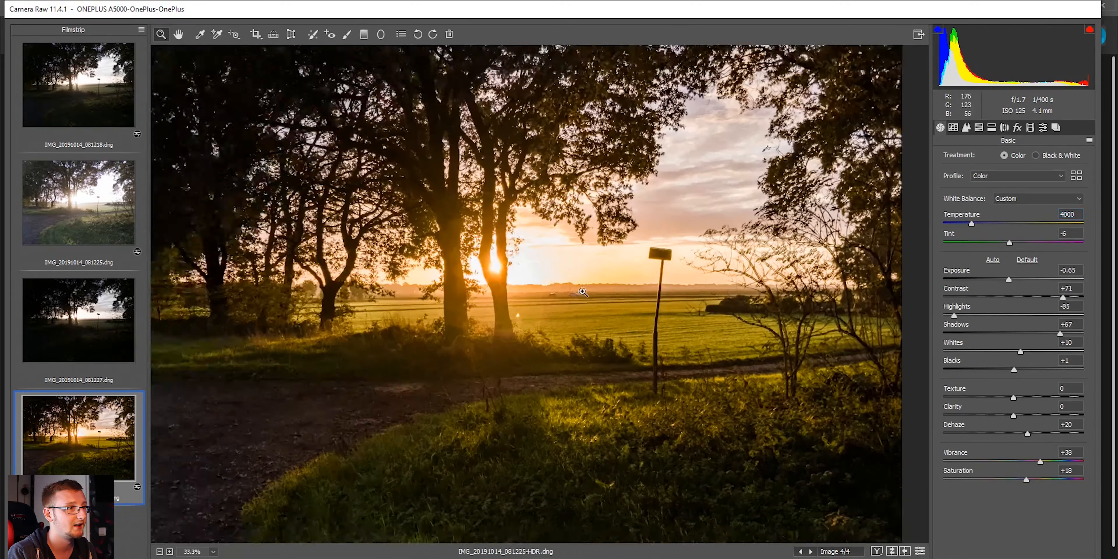
{"action": "left_click", "coordinate": [583, 292]}
{"action": "left_click", "coordinate": [547, 289]}
{"action": "left_click", "coordinate": [534, 290]}
{"action": "left_click", "coordinate": [502, 295]}
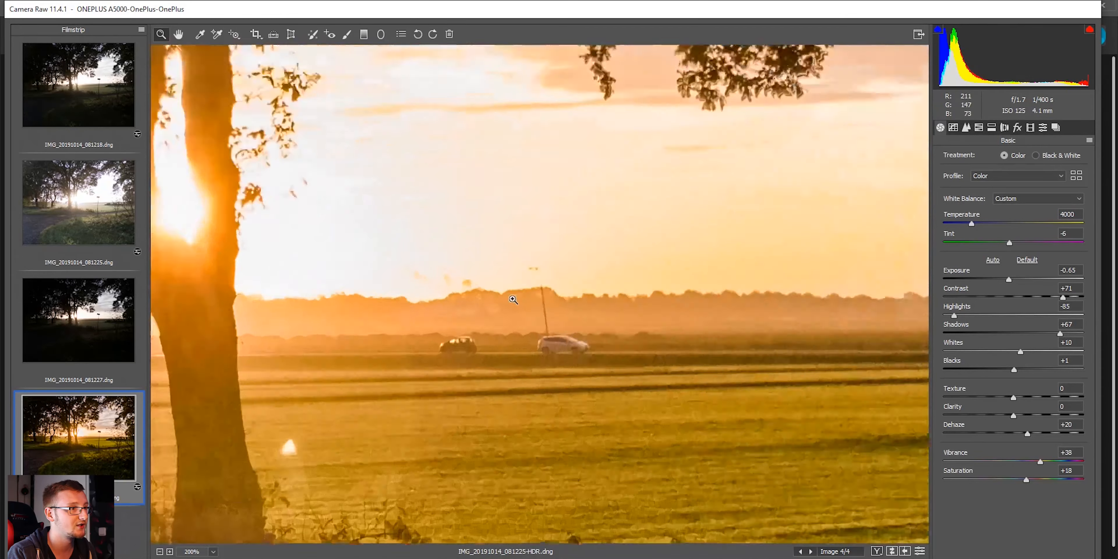
{"action": "right_click", "coordinate": [562, 199]}
{"action": "left_click", "coordinate": [574, 368]}
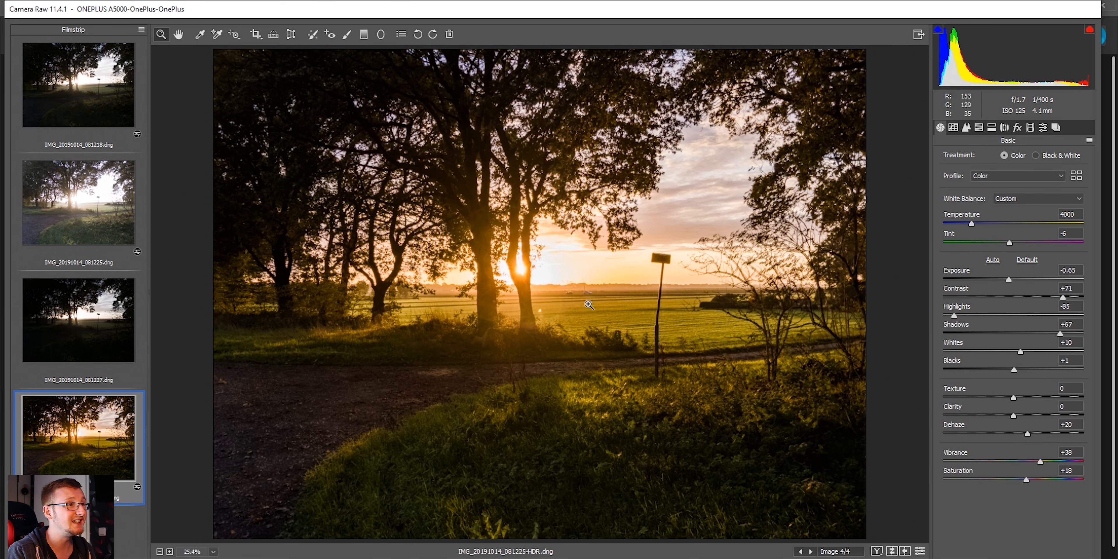
Compare the color-graded HDR photo with each of the three source exposures
{"action": "left_click", "coordinate": [119, 308]}
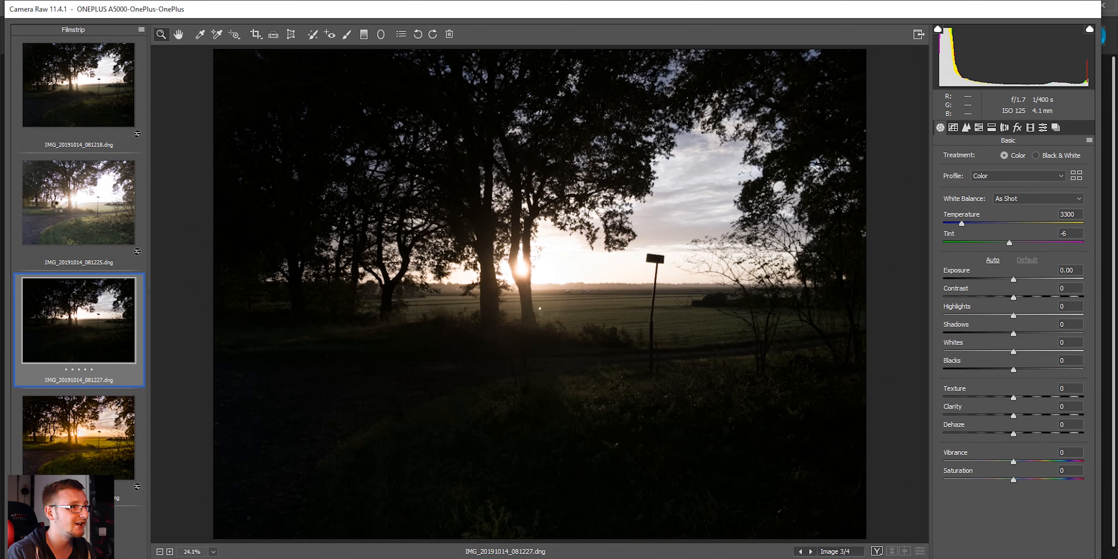
{"action": "left_click", "coordinate": [55, 202]}
{"action": "left_click", "coordinate": [70, 99]}
{"action": "left_click", "coordinate": [102, 406]}
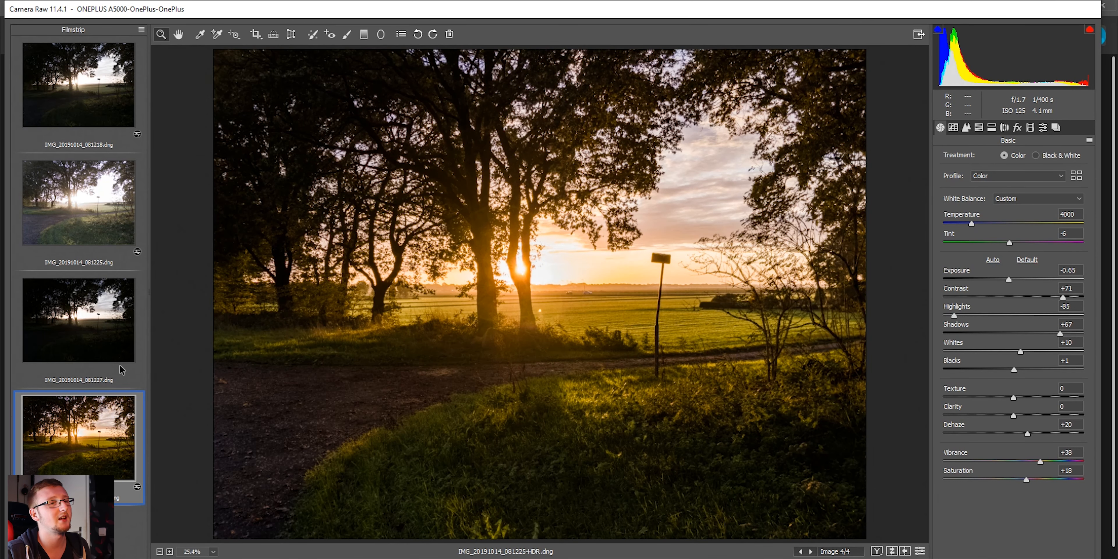
Apply the automatic tone adjustment to the darkest exposure, IMG_20191014_081227.dng, and set its Temperature to 4500
{"action": "left_click", "coordinate": [97, 335]}
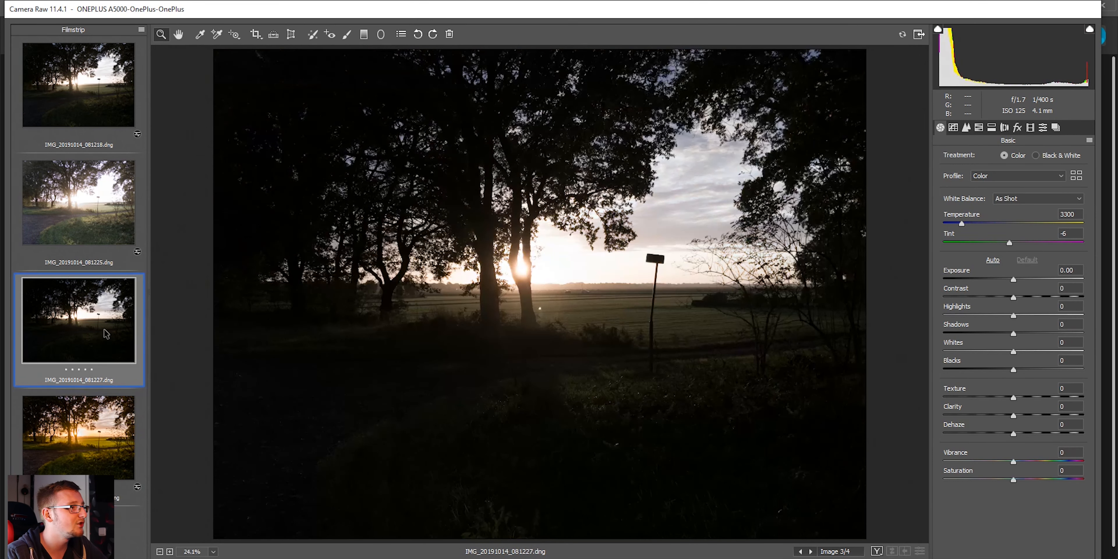
{"action": "left_click", "coordinate": [993, 261]}
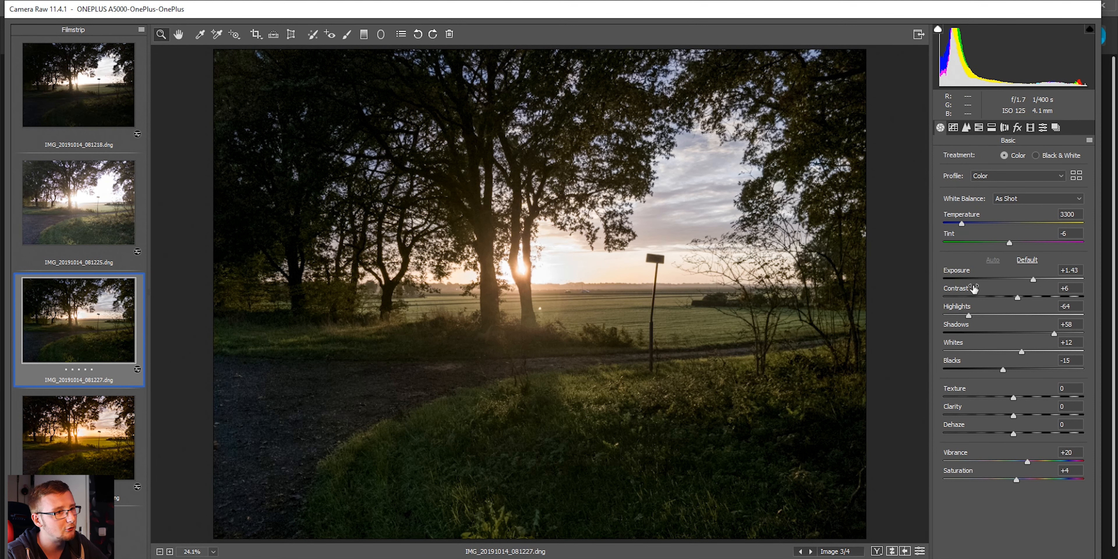
{"action": "left_click", "coordinate": [976, 223]}
{"action": "left_click_drag", "start_coordinate": [976, 224], "coordinate": [979, 223]}
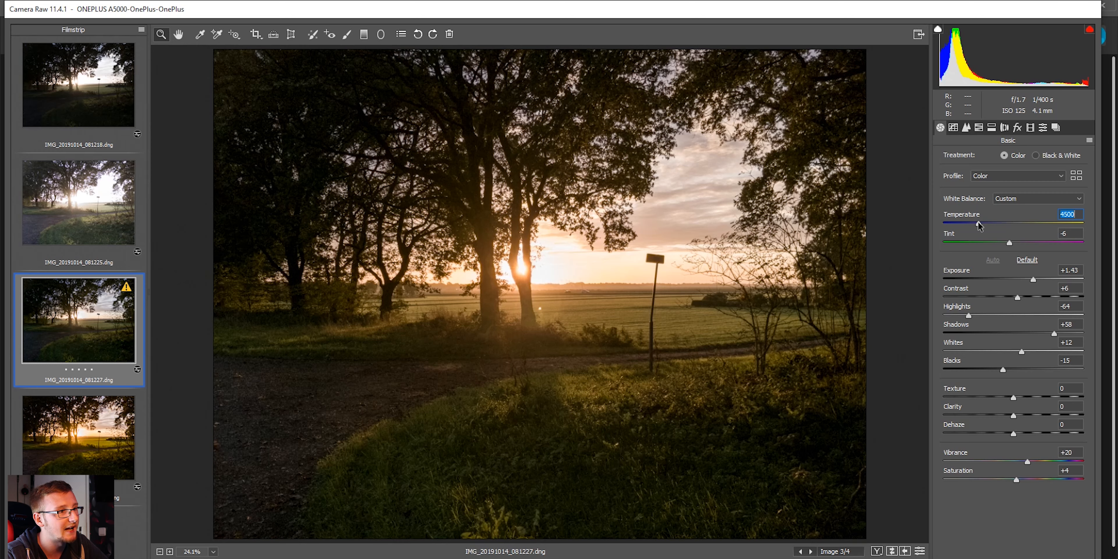
Set the darkest exposure's Highlights to -68, Exposure to +2.15, Contrast to +57 and Blacks to -4
{"action": "left_click_drag", "start_coordinate": [1017, 297], "coordinate": [984, 316]}
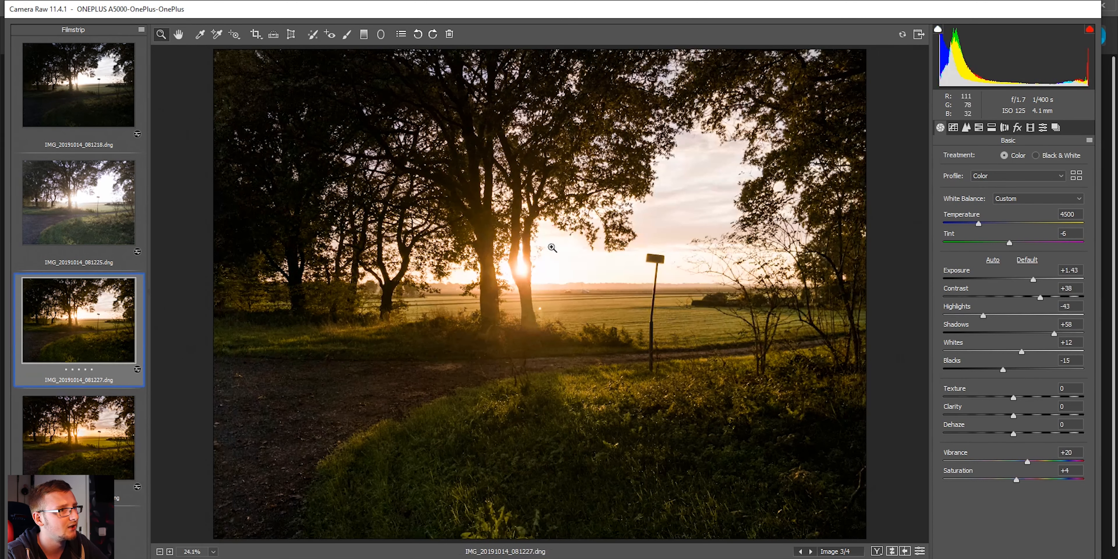
{"action": "left_click_drag", "start_coordinate": [955, 316], "coordinate": [966, 319]}
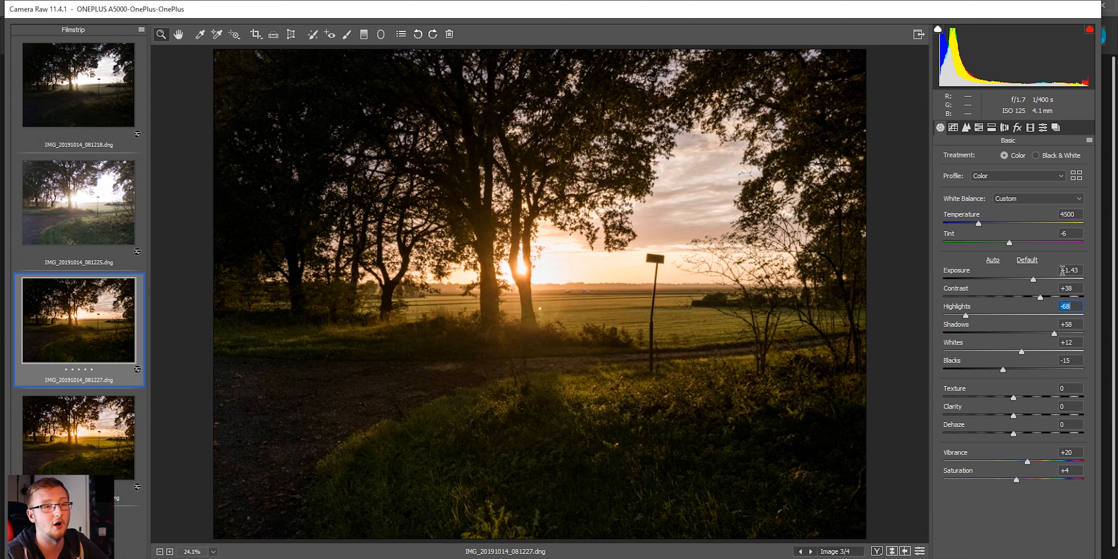
{"action": "left_click_drag", "start_coordinate": [1035, 278], "coordinate": [1045, 284]}
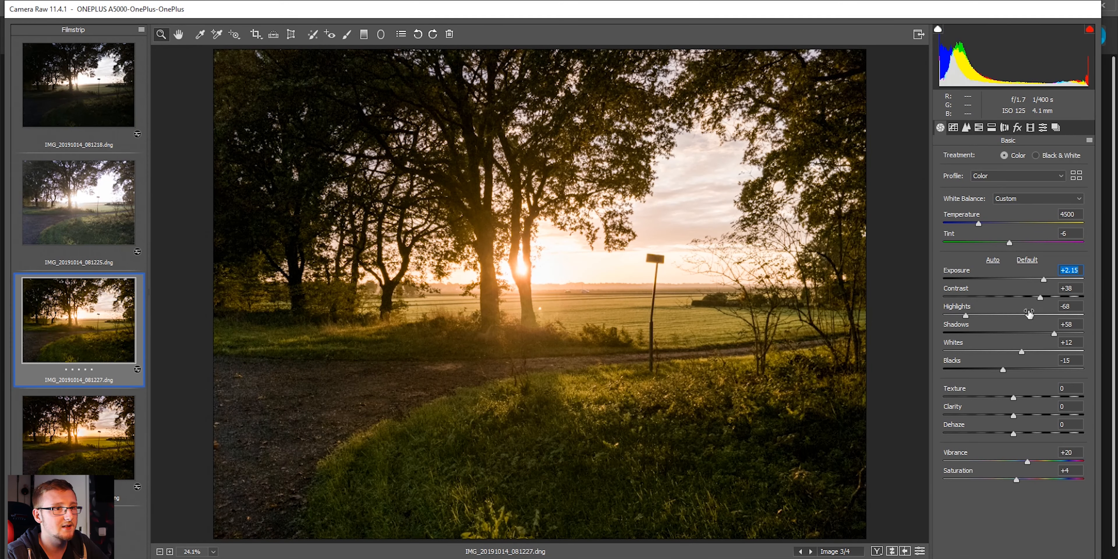
{"action": "left_click_drag", "start_coordinate": [1041, 297], "coordinate": [1053, 298]}
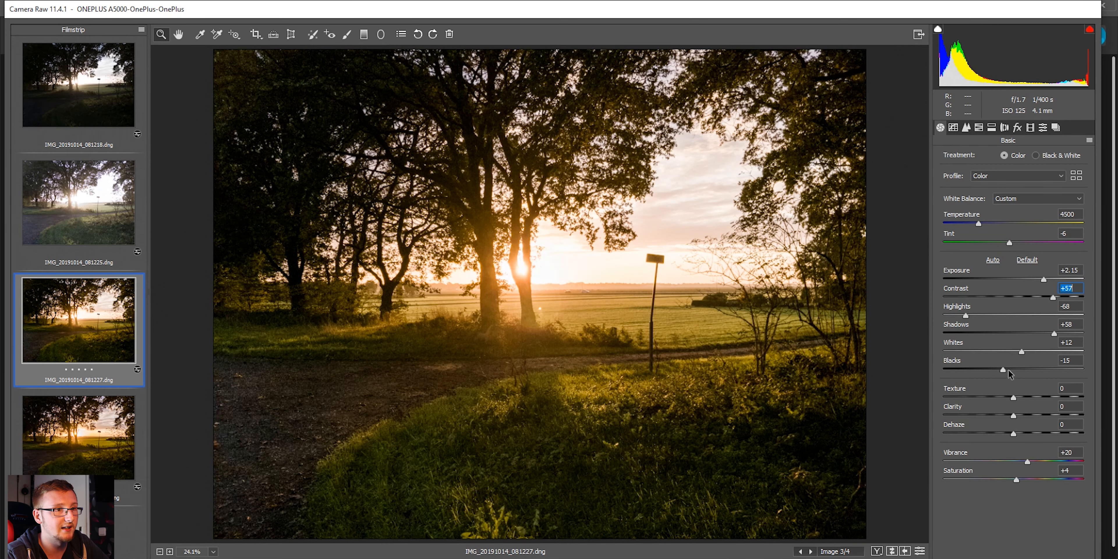
{"action": "left_click_drag", "start_coordinate": [1003, 369], "coordinate": [1011, 370]}
Compare the edited single exposure IMG_20191014_081227.dng repeatedly with the HDR photo, including the sky and sun
{"action": "left_click", "coordinate": [83, 402]}
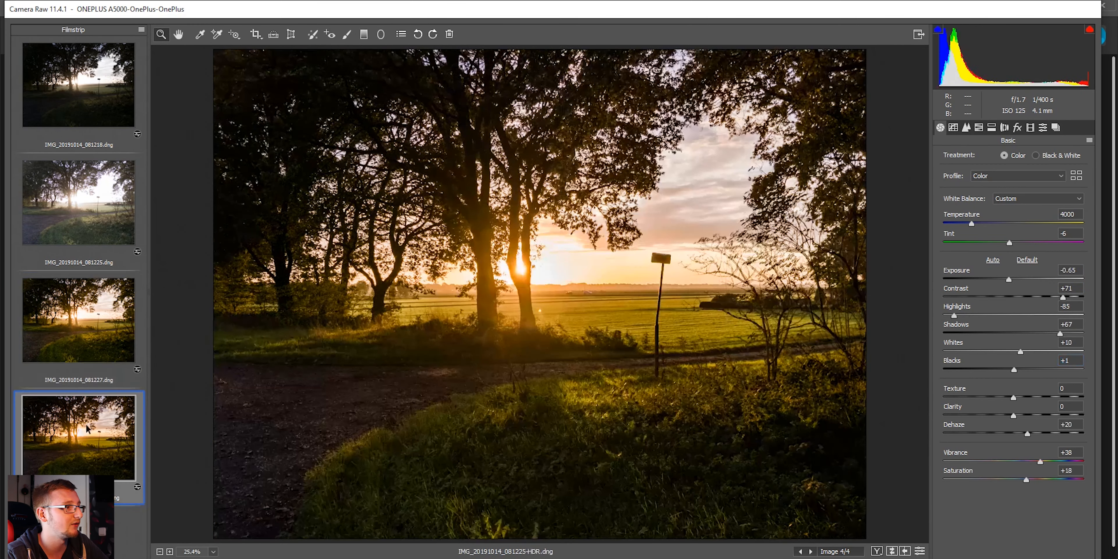
{"action": "left_click", "coordinate": [83, 343]}
{"action": "left_click", "coordinate": [85, 402]}
{"action": "left_click", "coordinate": [84, 363]}
{"action": "left_click", "coordinate": [87, 417]}
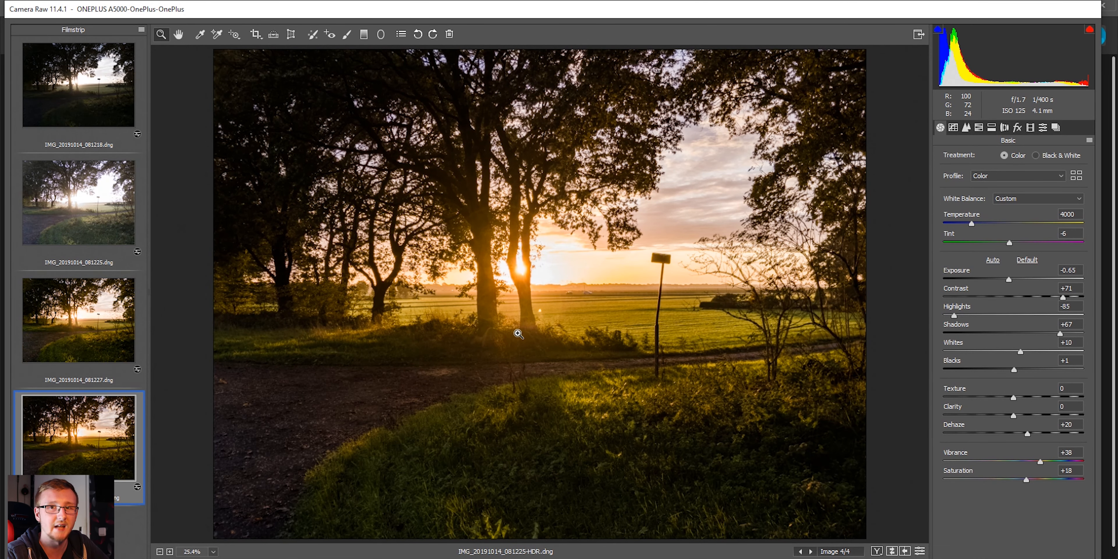
{"action": "left_click", "coordinate": [86, 337]}
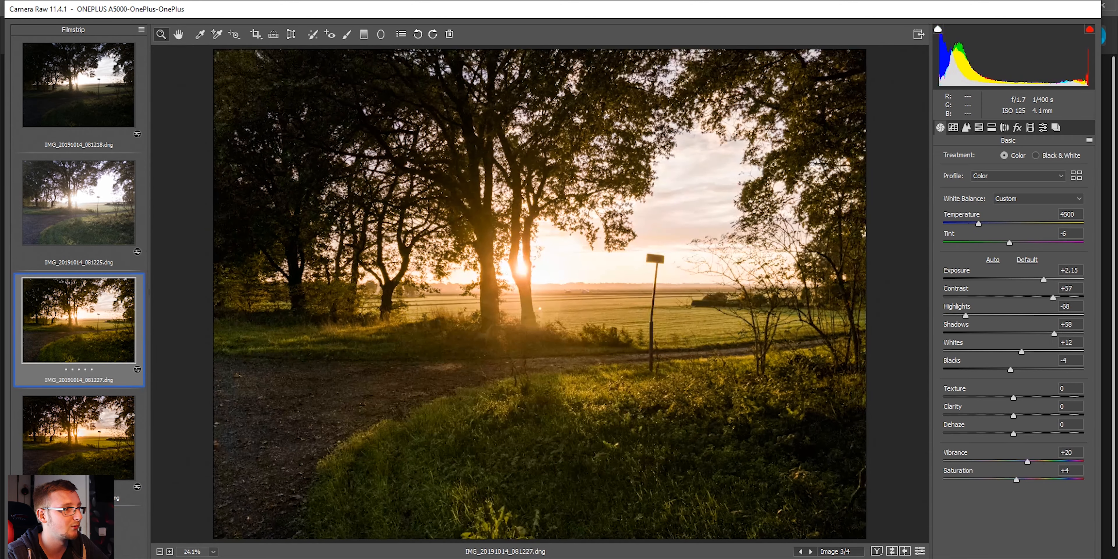
{"action": "left_click", "coordinate": [105, 408]}
Examine the shadowed grass in IMG_20191014_081227.dng for noise and detail at 200%
{"action": "left_click", "coordinate": [121, 320]}
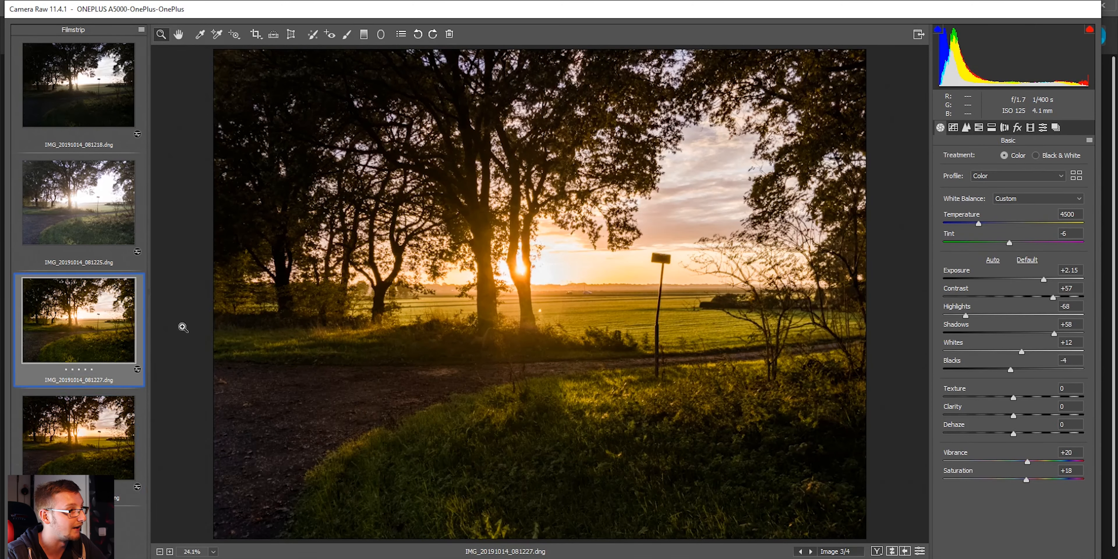
{"action": "left_click", "coordinate": [395, 451]}
{"action": "left_click", "coordinate": [398, 489]}
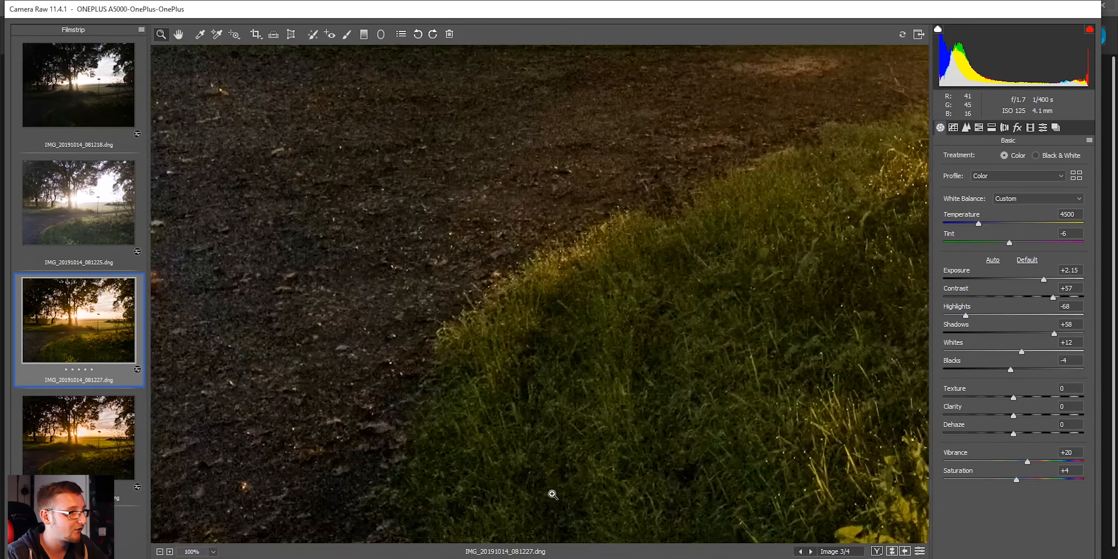
{"action": "left_click", "coordinate": [552, 492]}
{"action": "left_click", "coordinate": [552, 478]}
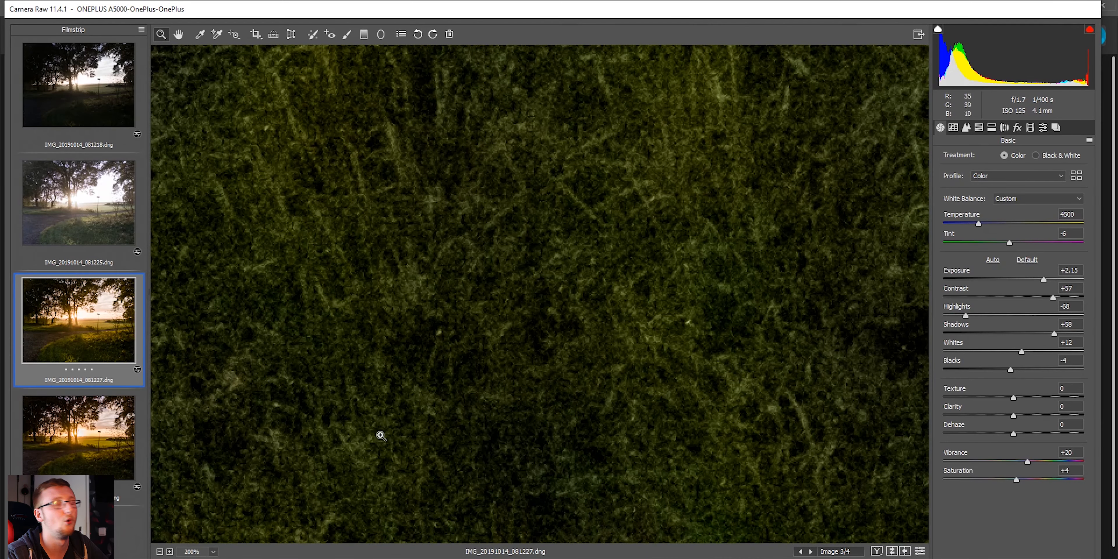
Compare the shadowed grass in the HDR photo at 200% with the same area in IMG_20191014_081227.dng, ending with the whole HDR photo in view
{"action": "left_click", "coordinate": [98, 432]}
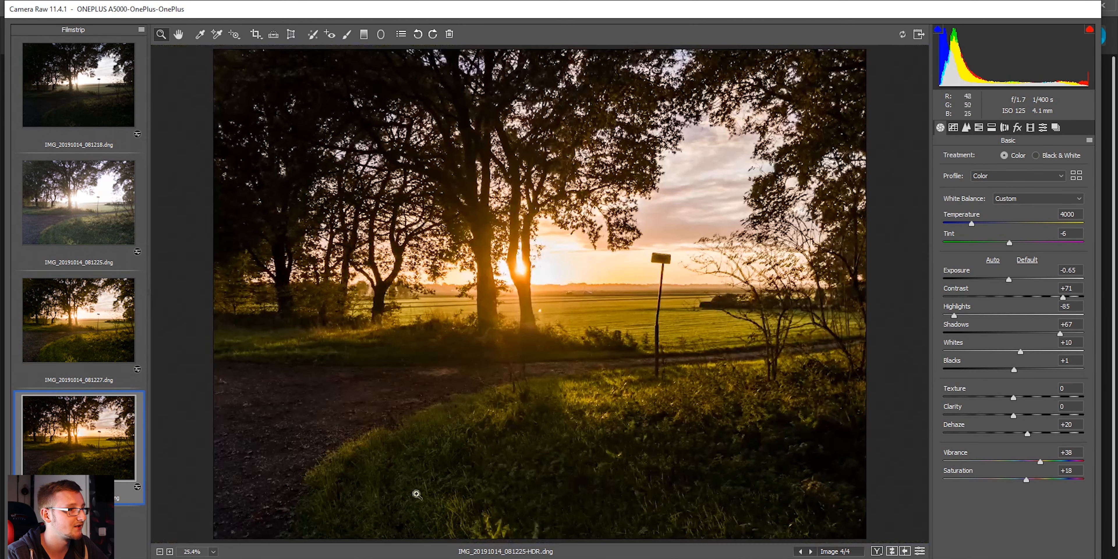
{"action": "left_click", "coordinate": [419, 517]}
{"action": "left_click", "coordinate": [492, 507]}
{"action": "left_click", "coordinate": [607, 505]}
{"action": "left_click", "coordinate": [717, 504]}
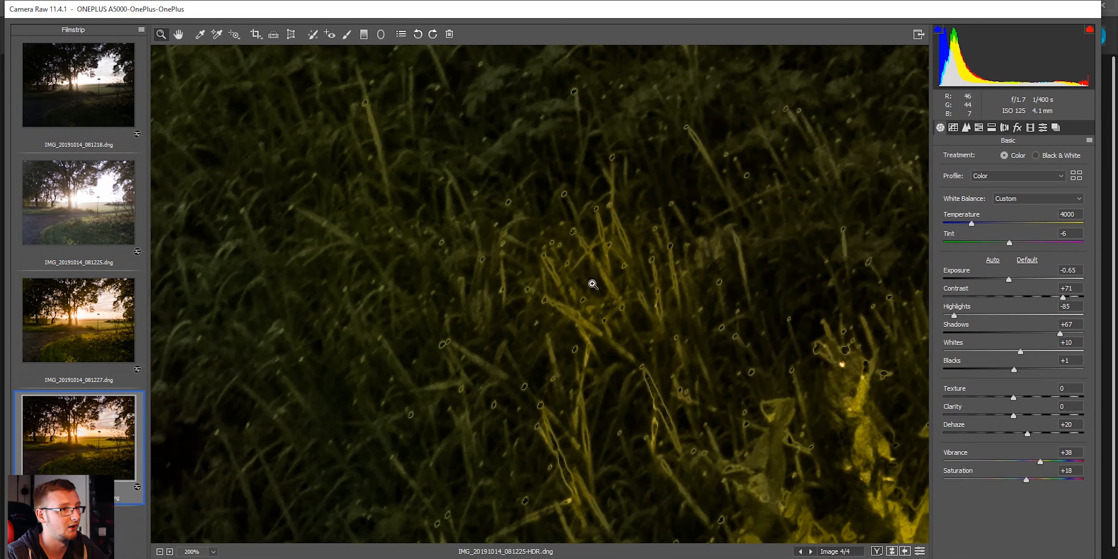
{"action": "left_click", "coordinate": [99, 346]}
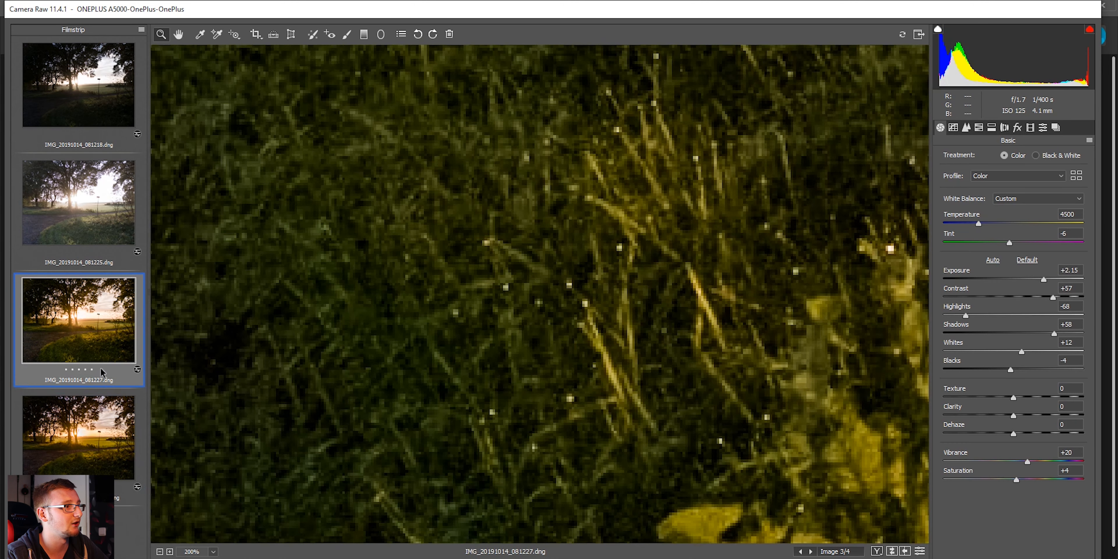
{"action": "left_click", "coordinate": [78, 434]}
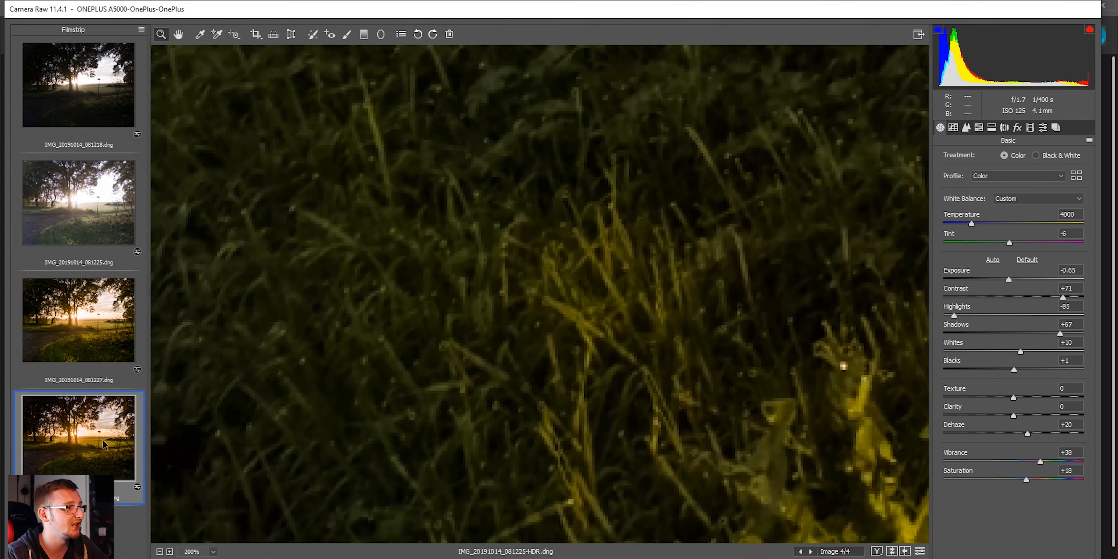
{"action": "right_click", "coordinate": [483, 300]}
{"action": "left_click", "coordinate": [519, 375]}
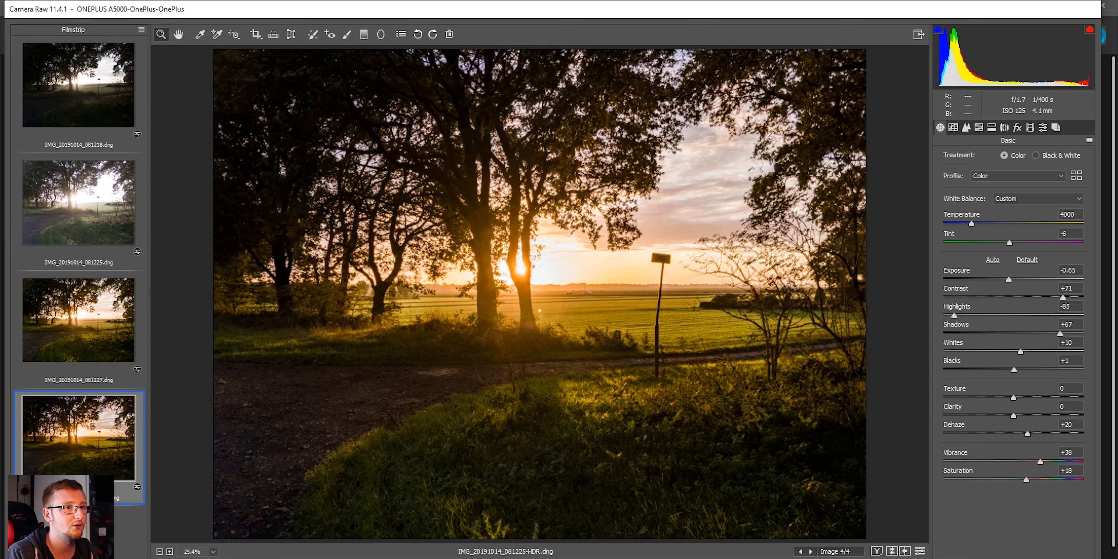
Save the HDR photo as the JPEG export_01.jpg in N:\Photos\Processed, with its file size limited to 5000 K
{"action": "left_click", "coordinate": [919, 34]}
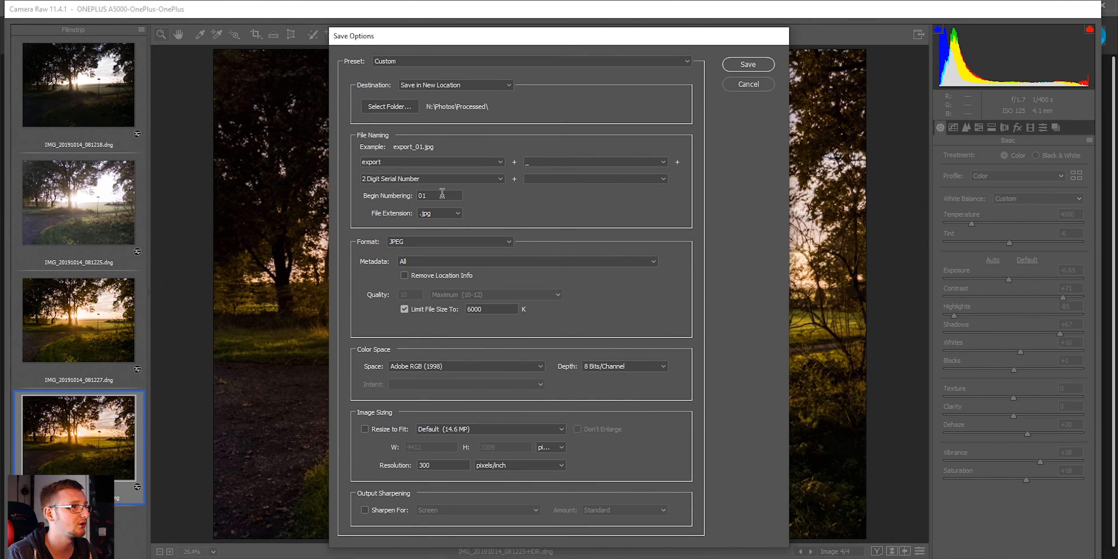
{"action": "left_click", "coordinate": [416, 241]}
{"action": "left_click", "coordinate": [417, 258]}
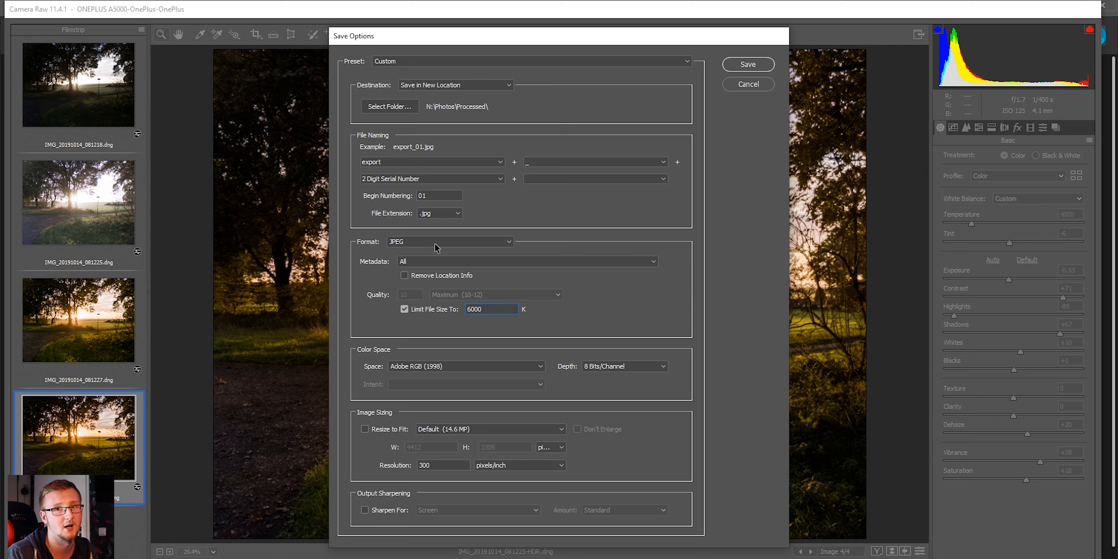
{"action": "left_click_drag", "start_coordinate": [494, 308], "coordinate": [340, 283]}
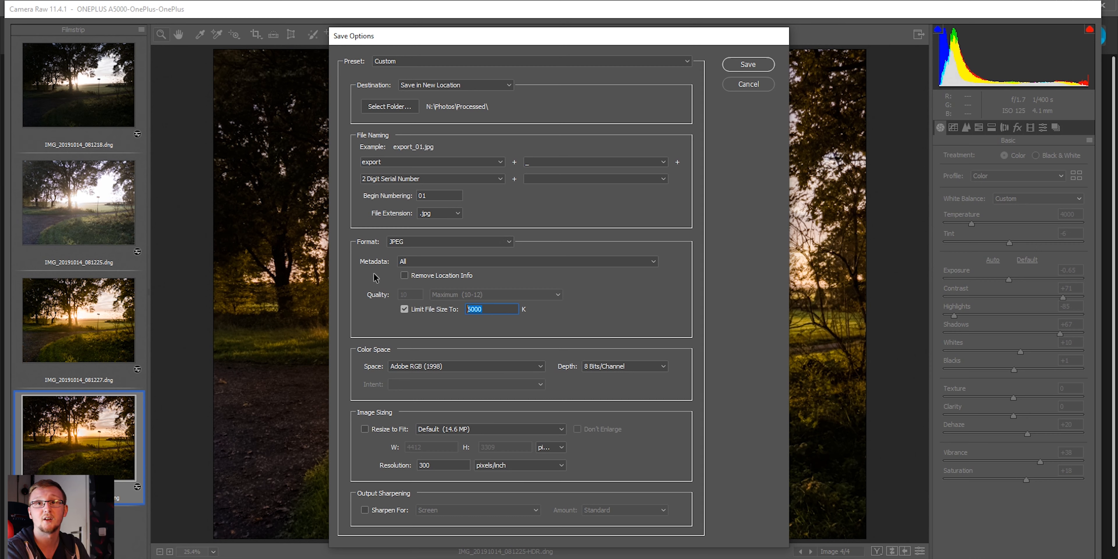
{"action": "type", "text": "5000"}
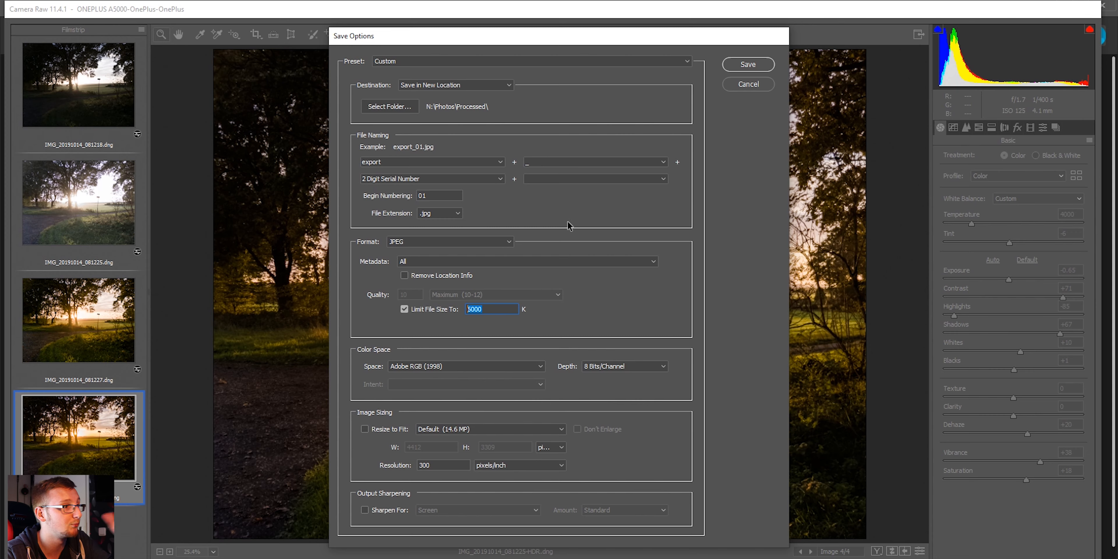
{"action": "left_click", "coordinate": [760, 68]}
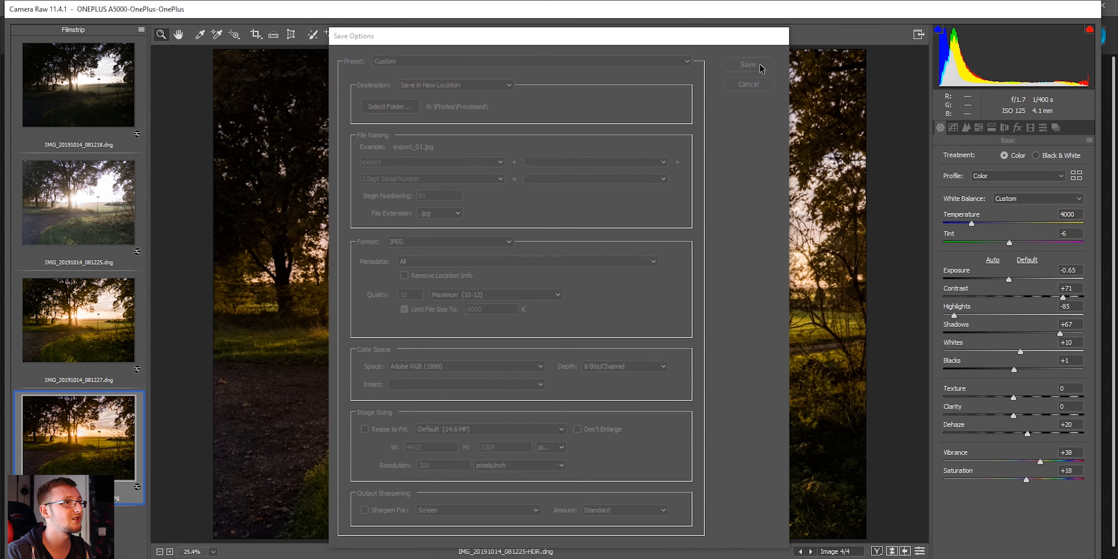
Switch to File Explorer, go to the N:\Photos\Processed folder and open export_01.jpg in Photos
{"action": "key", "text": "super+e"}
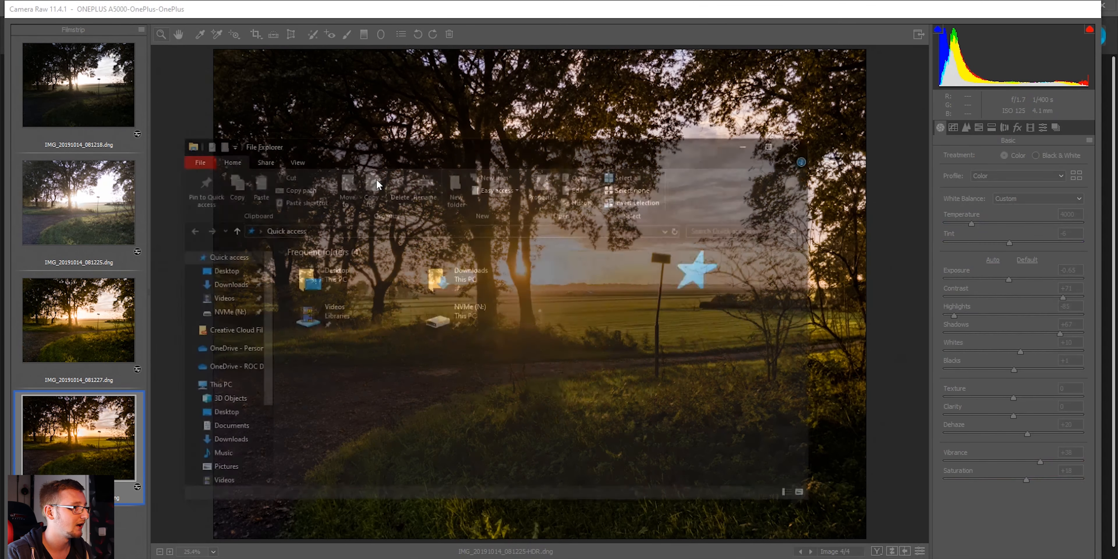
{"action": "left_click", "coordinate": [222, 311]}
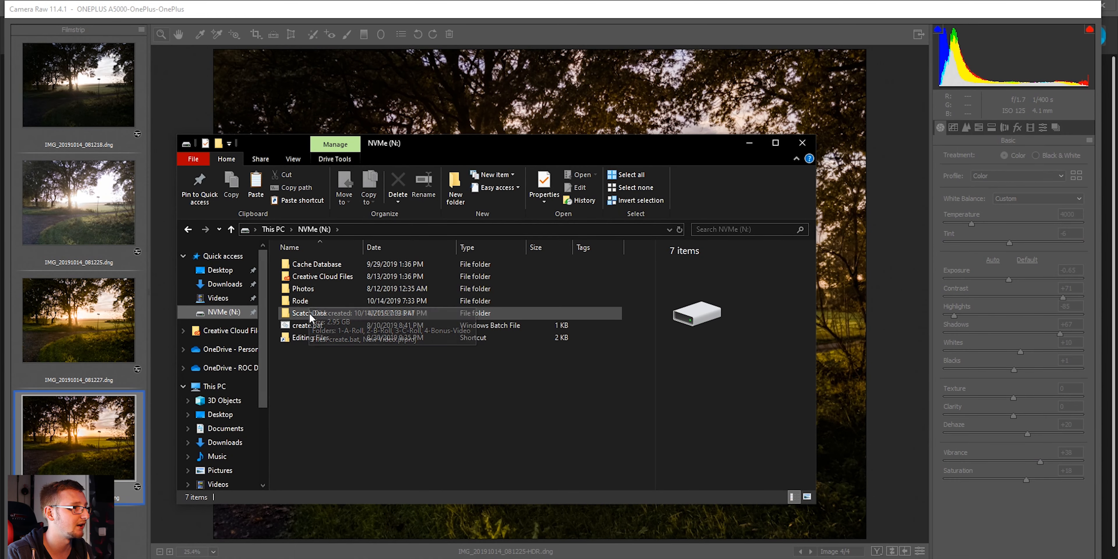
{"action": "double_click", "coordinate": [303, 289]}
{"action": "double_click", "coordinate": [305, 265]}
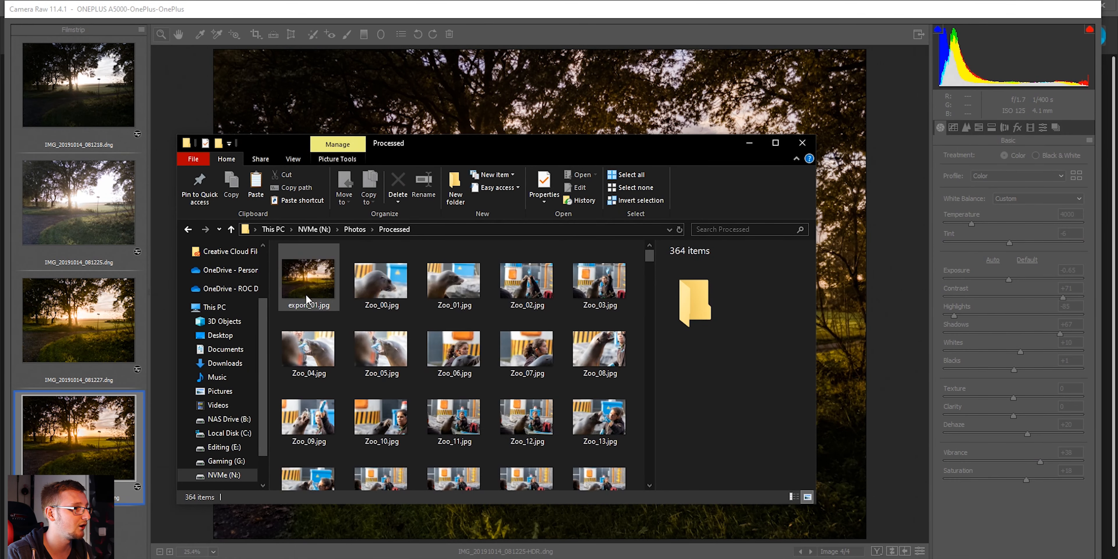
{"action": "left_click", "coordinate": [307, 287]}
{"action": "key", "text": "Return"}
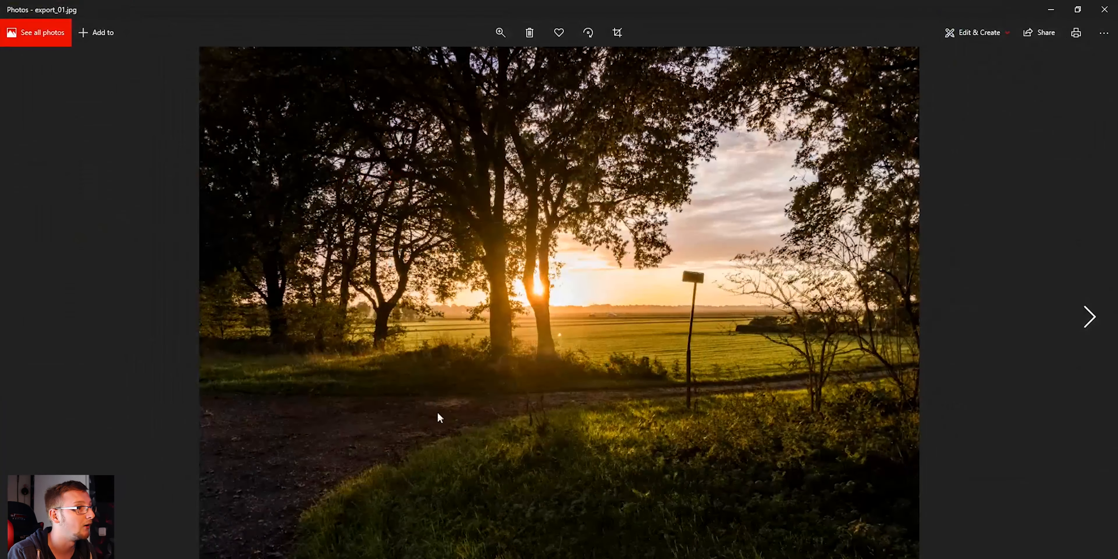
Examine the shadowed foreground grass in export_01.jpg for noise and fine detail at high magnification
{"action": "left_click_drag", "start_coordinate": [509, 415], "coordinate": [525, 309]}
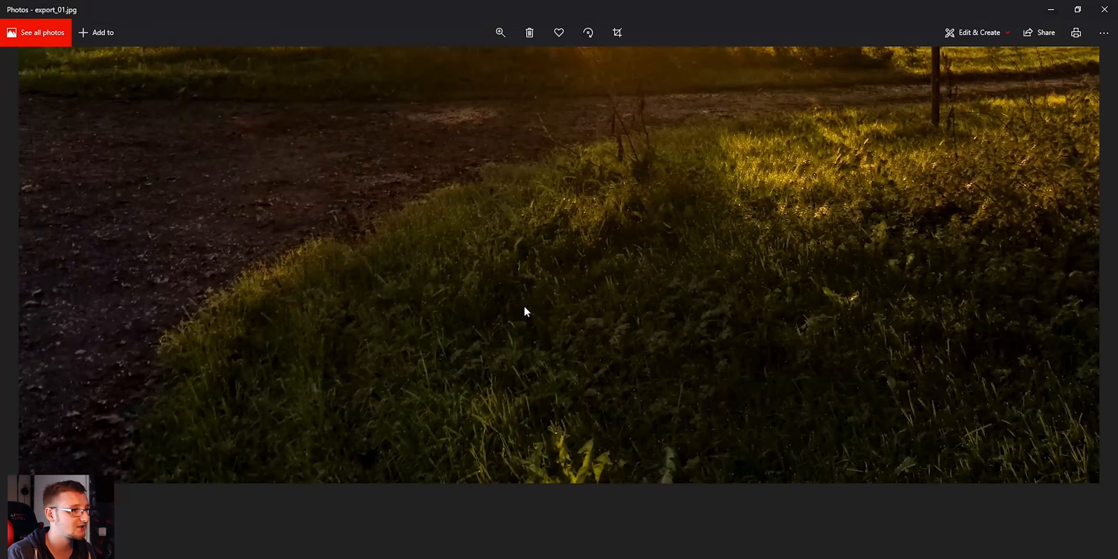
{"action": "double_click", "coordinate": [519, 481]}
{"action": "double_click", "coordinate": [507, 541]}
{"action": "double_click", "coordinate": [486, 548]}
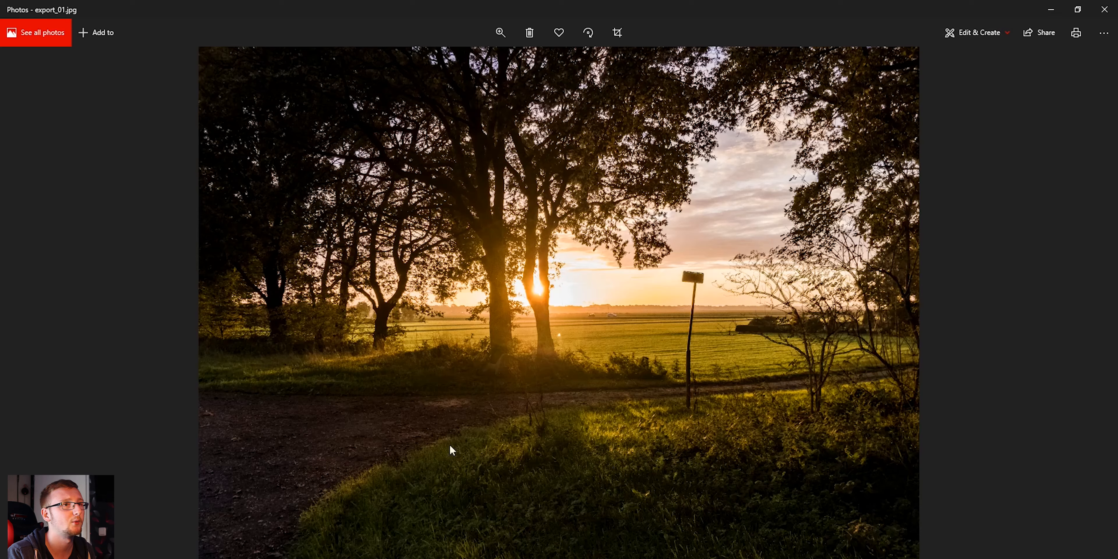
{"action": "left_click", "coordinate": [501, 32]}
{"action": "left_click_drag", "start_coordinate": [451, 59], "coordinate": [509, 61]}
{"action": "left_click_drag", "start_coordinate": [495, 369], "coordinate": [602, 125]}
{"action": "mouse_move", "coordinate": [547, 478]}
{"action": "left_mouse_down"}
{"action": "mouse_move", "coordinate": [512, 338]}
{"action": "mouse_move", "coordinate": [530, 300]}
{"action": "left_mouse_up"}
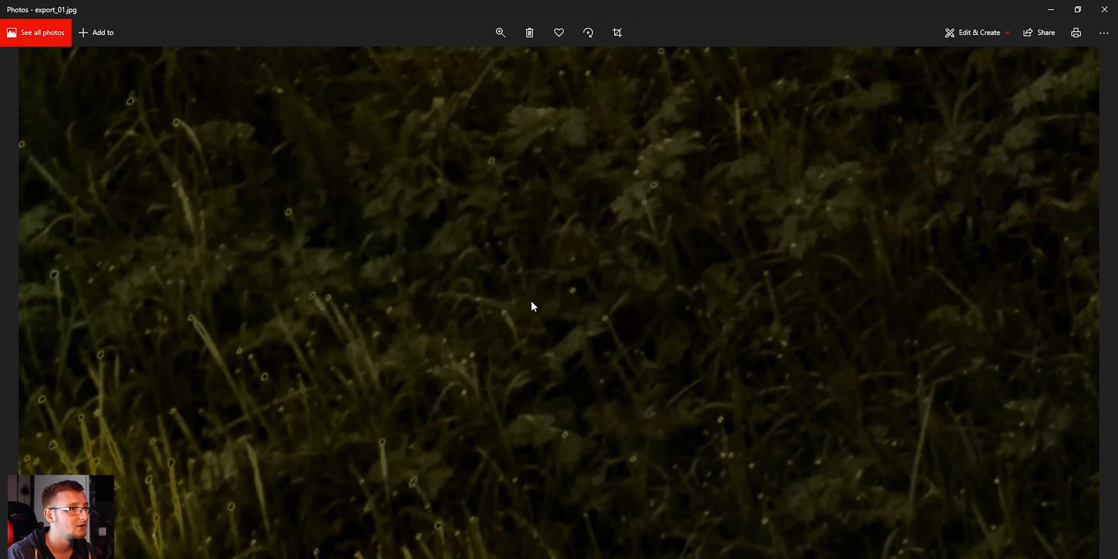
{"action": "left_click_drag", "start_coordinate": [391, 339], "coordinate": [492, 302]}
{"action": "left_click_drag", "start_coordinate": [390, 317], "coordinate": [547, 267]}
{"action": "left_click_drag", "start_coordinate": [391, 273], "coordinate": [494, 229]}
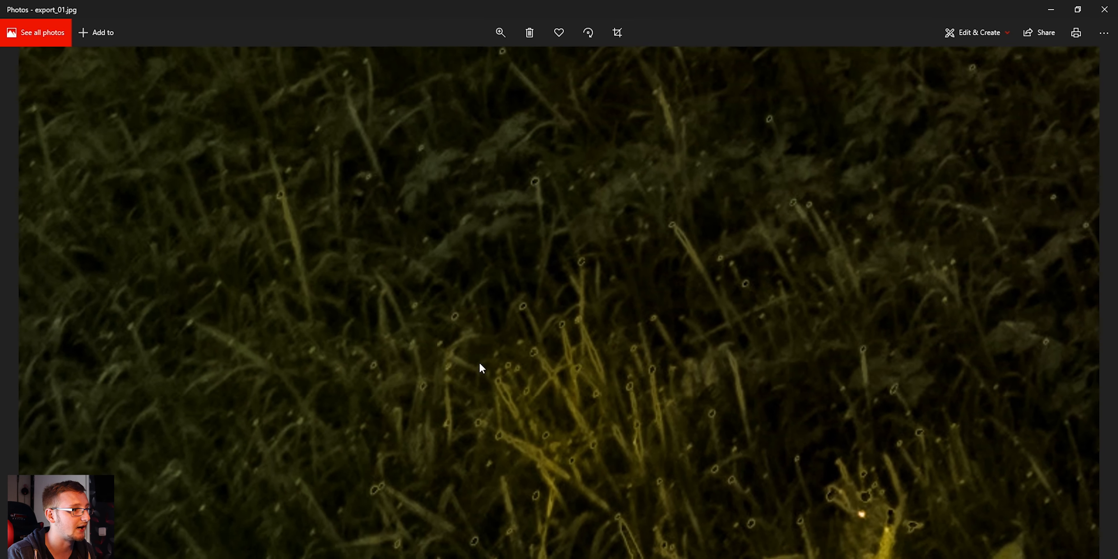
{"action": "left_click_drag", "start_coordinate": [607, 339], "coordinate": [536, 367]}
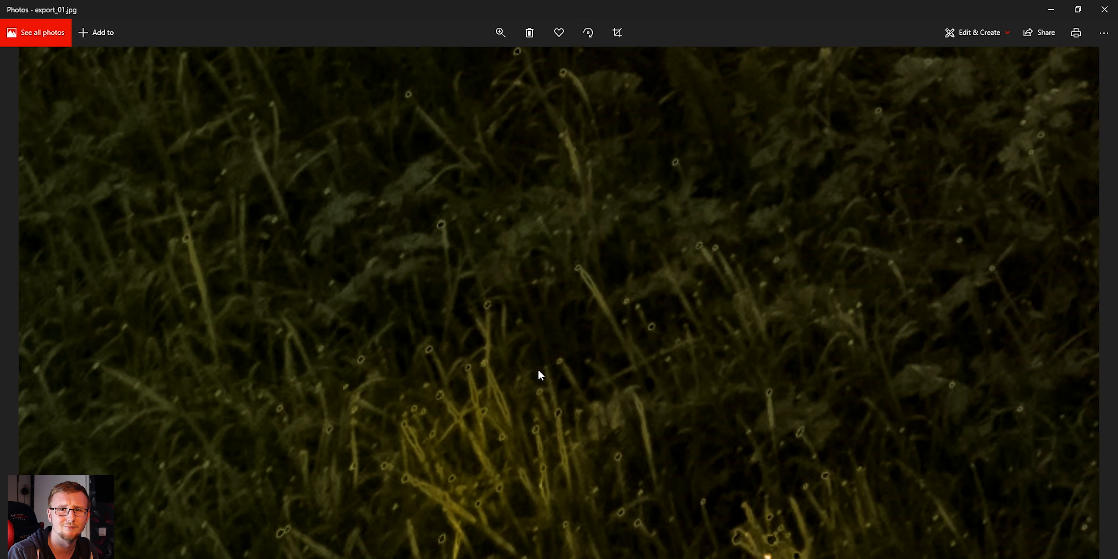
{"action": "double_click", "coordinate": [496, 365]}
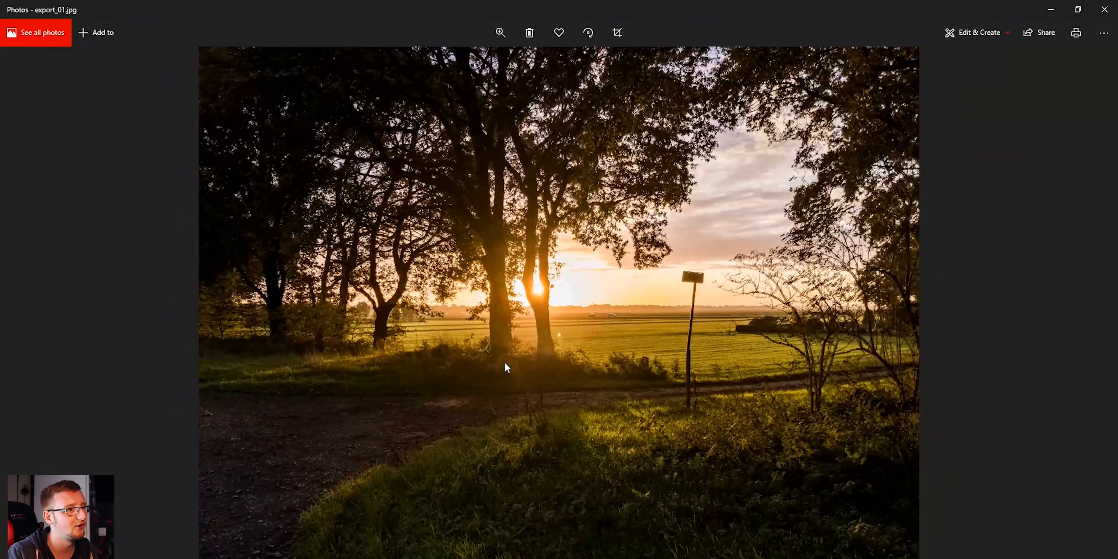
Inspect the grass of the exported photo again at increasing magnification, finishing with the full image in view
{"action": "double_click", "coordinate": [456, 556]}
{"action": "left_click_drag", "start_coordinate": [442, 556], "coordinate": [460, 515]}
{"action": "left_click", "coordinate": [500, 33]}
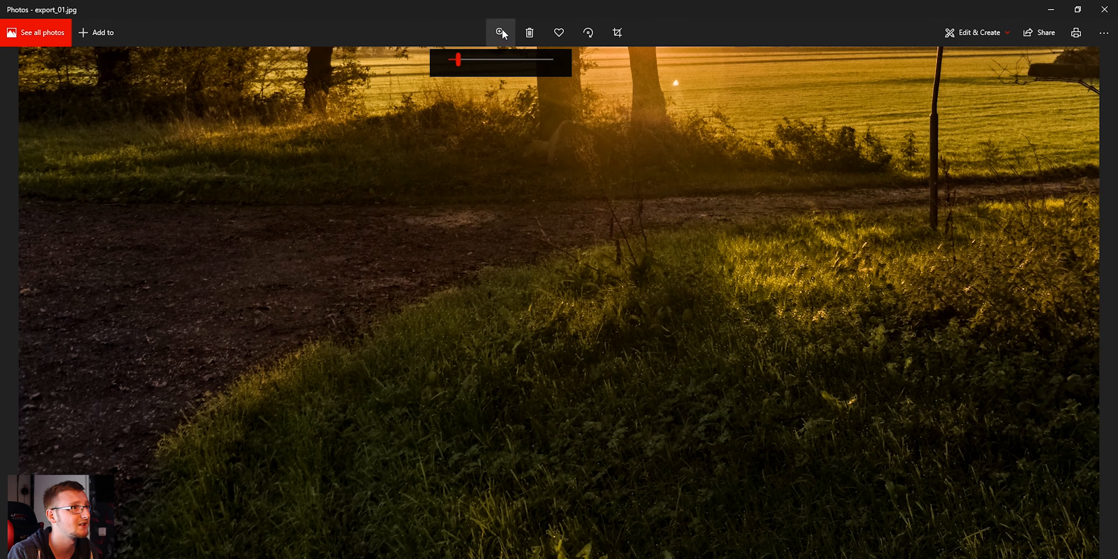
{"action": "left_click", "coordinate": [481, 69]}
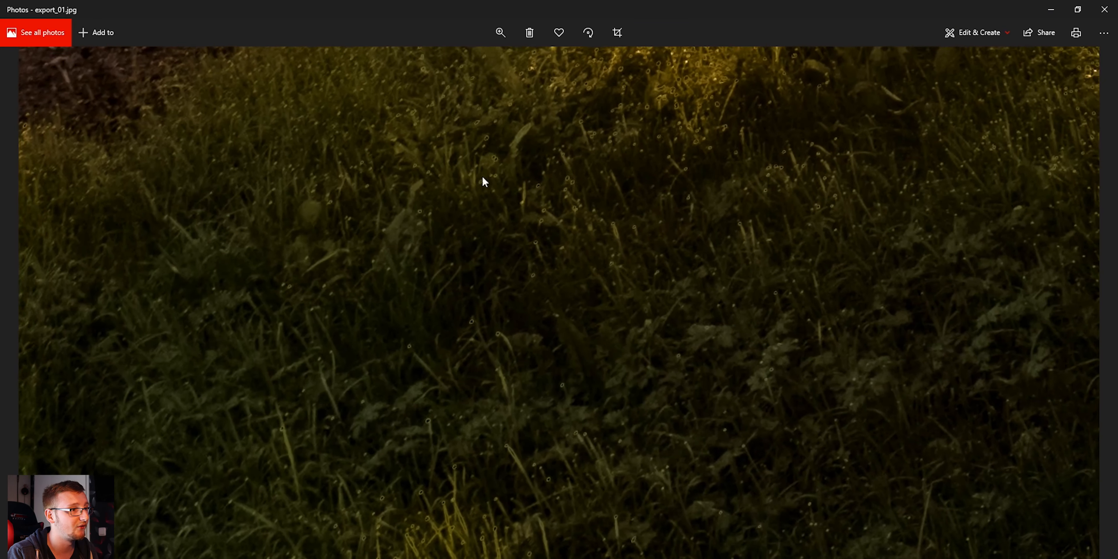
{"action": "left_click", "coordinate": [508, 35]}
{"action": "left_click", "coordinate": [535, 59]}
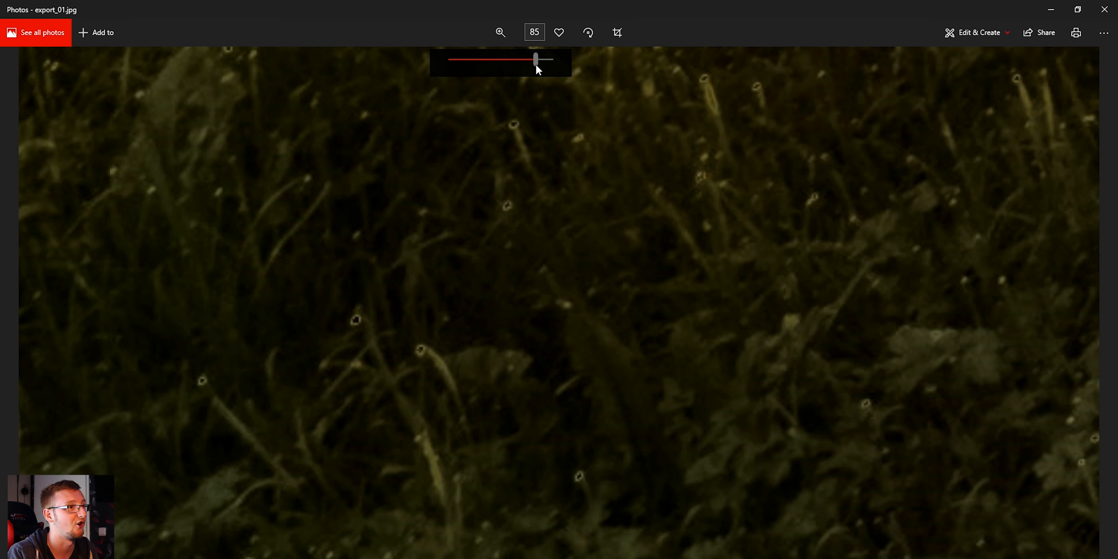
{"action": "left_click_drag", "start_coordinate": [536, 59], "coordinate": [430, 66]}
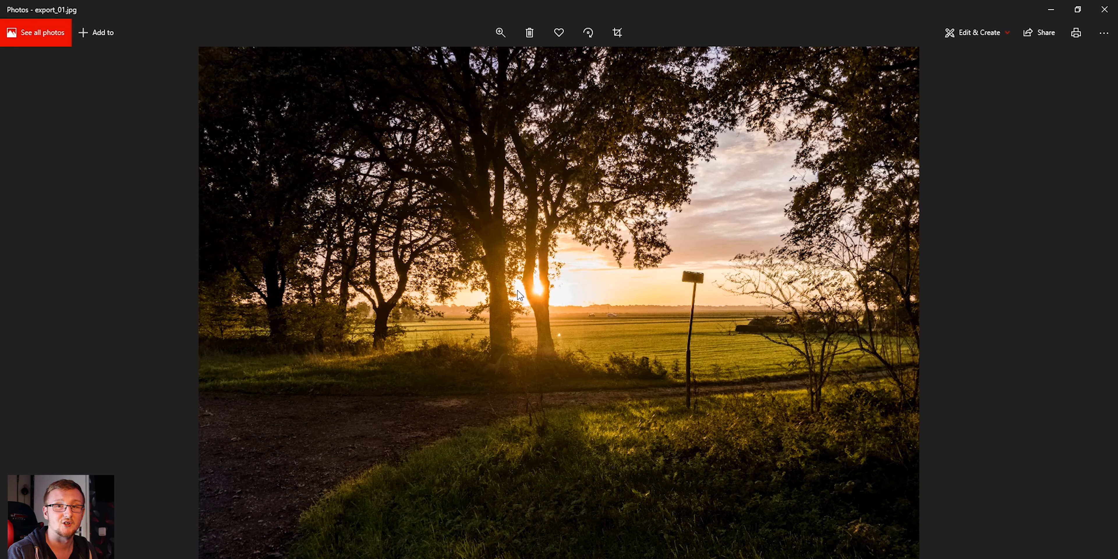
Return to Camera Raw and compare the HDR photo with the single exposures IMG_20191014_081227.dng and IMG_20191014_081225.dng
{"action": "left_click", "coordinate": [1104, 9]}
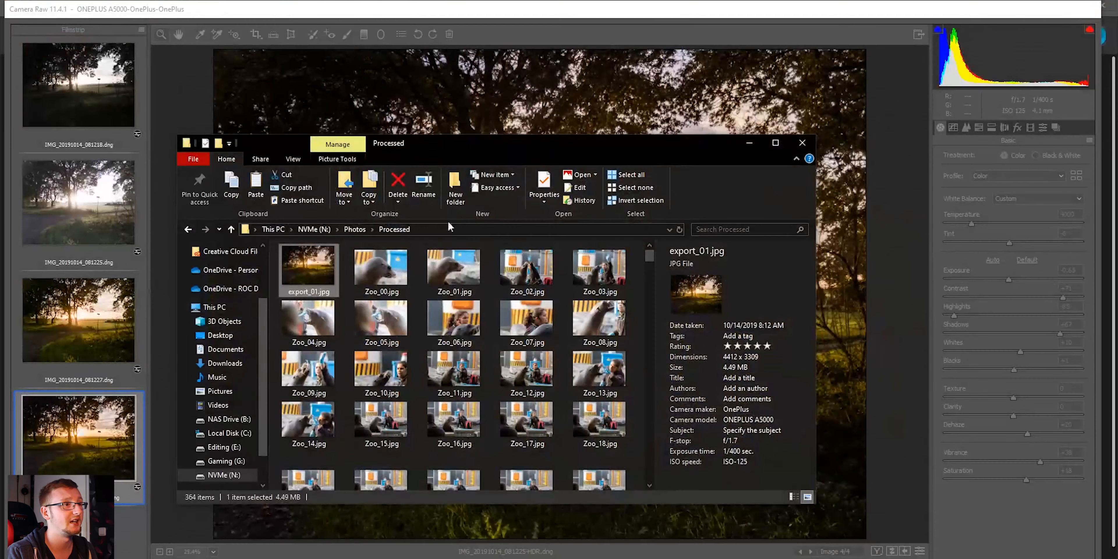
{"action": "left_click", "coordinate": [738, 142]}
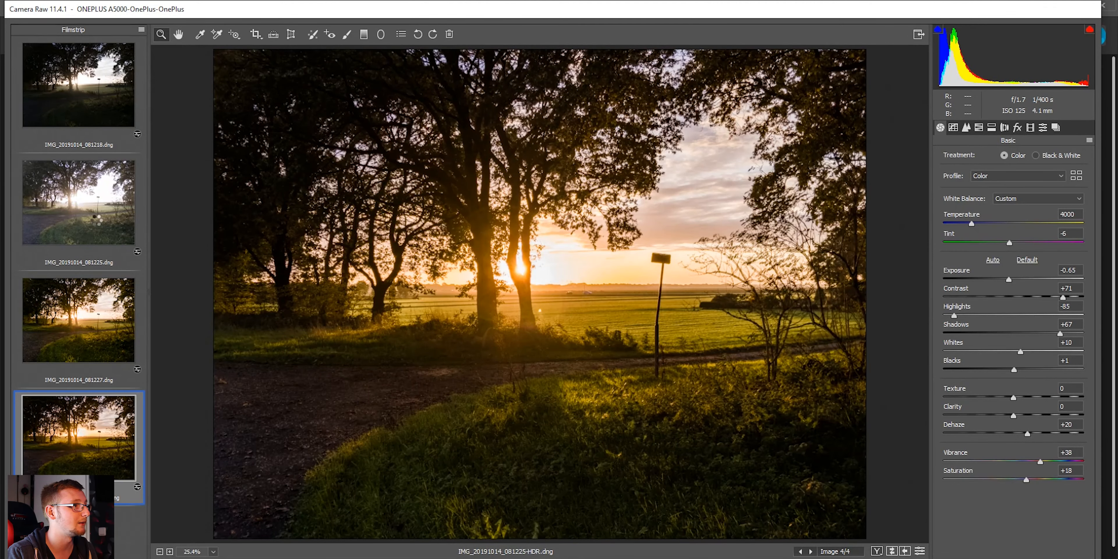
{"action": "left_click", "coordinate": [95, 217]}
{"action": "left_click", "coordinate": [79, 313]}
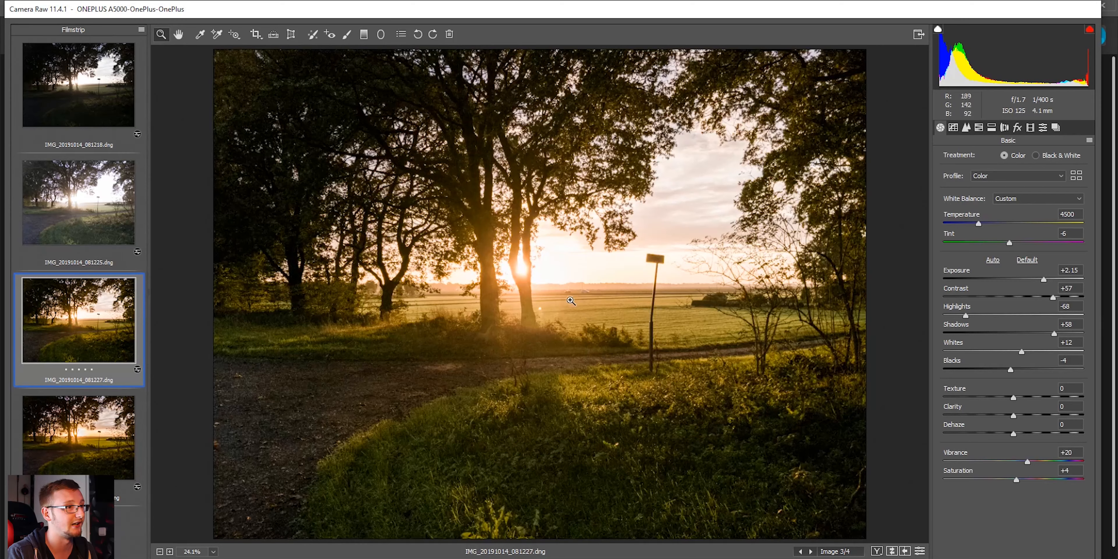
{"action": "left_click", "coordinate": [109, 456]}
{"action": "left_click", "coordinate": [90, 309]}
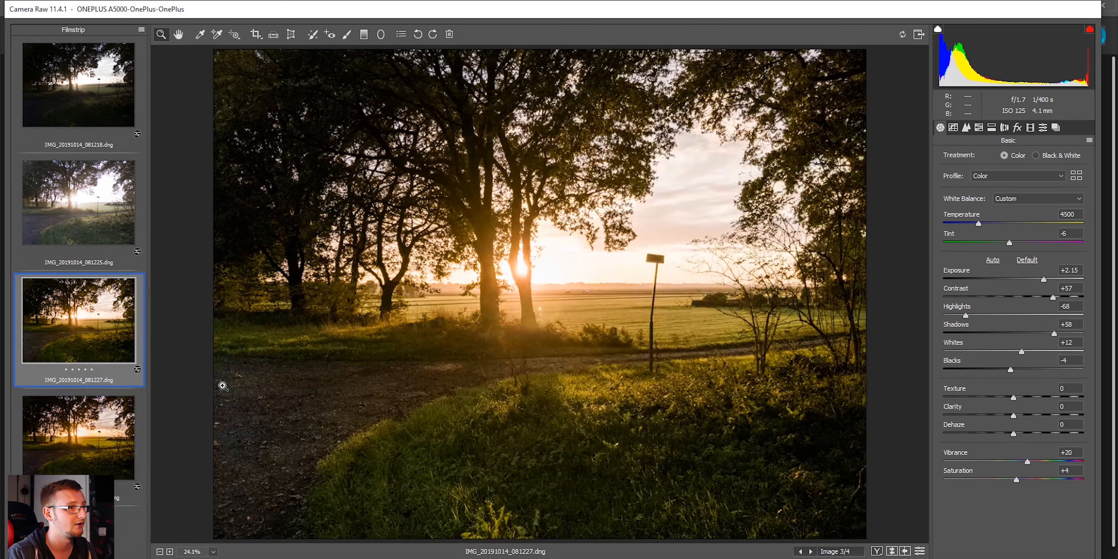
{"action": "left_click", "coordinate": [104, 220]}
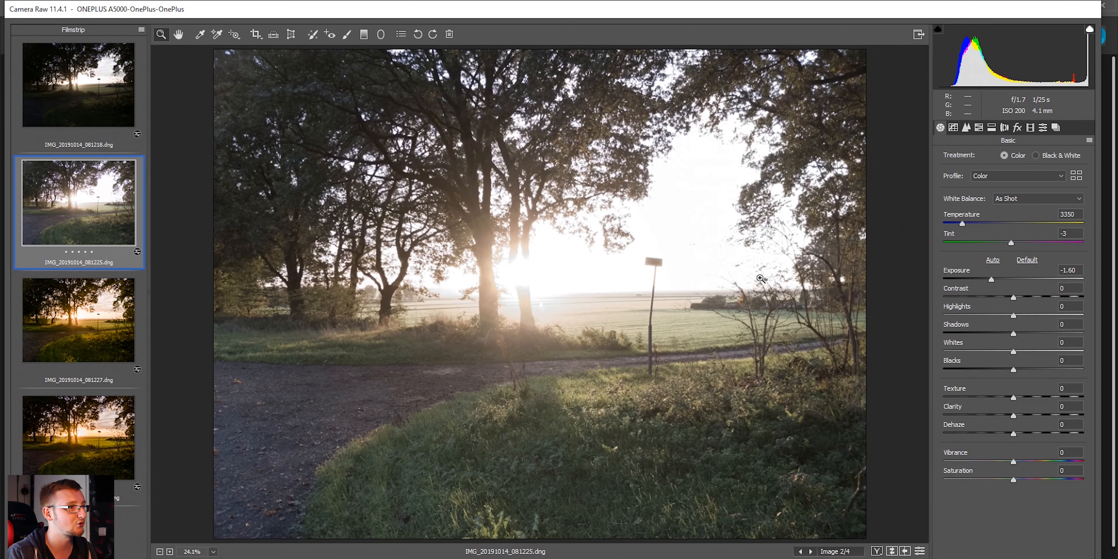
{"action": "left_click", "coordinate": [91, 423]}
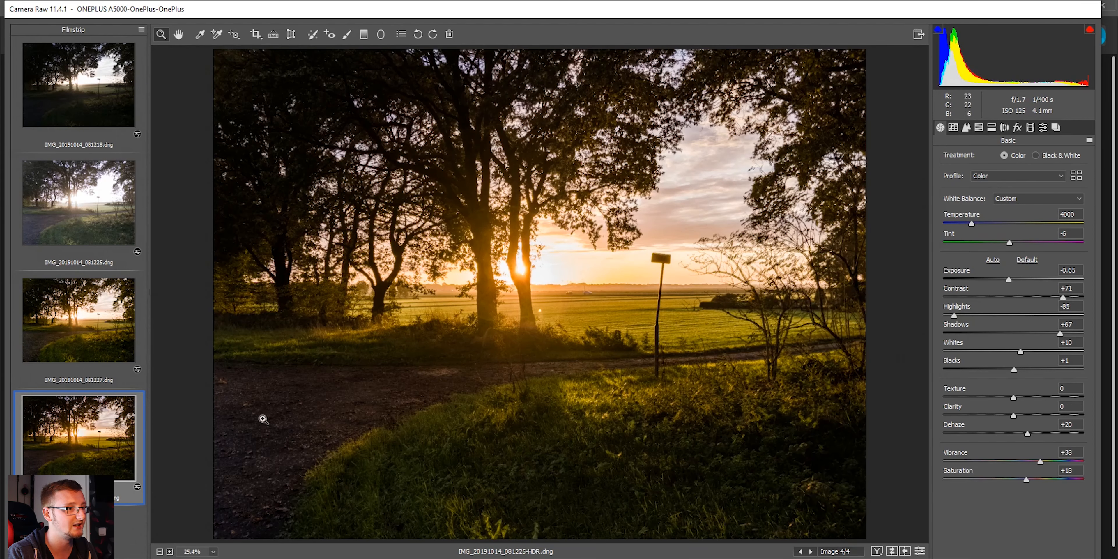
Apply automatic tone to the brightest exposure, IMG_20191014_081225.dng, reset its Exposure to 0.00 and set Highlights to -100
{"action": "left_click", "coordinate": [68, 224]}
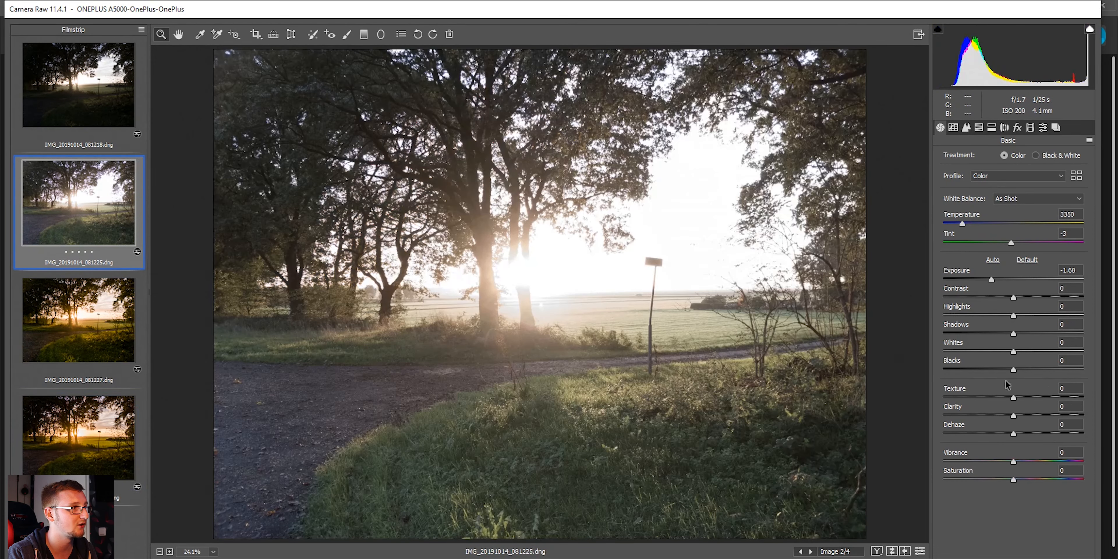
{"action": "left_click", "coordinate": [993, 260]}
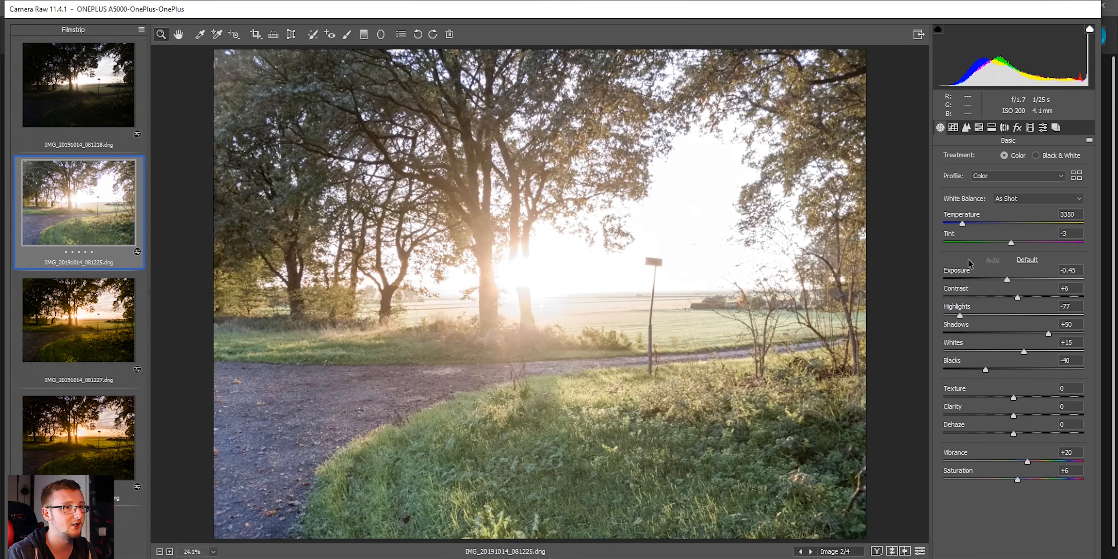
{"action": "double_click", "coordinate": [1006, 279]}
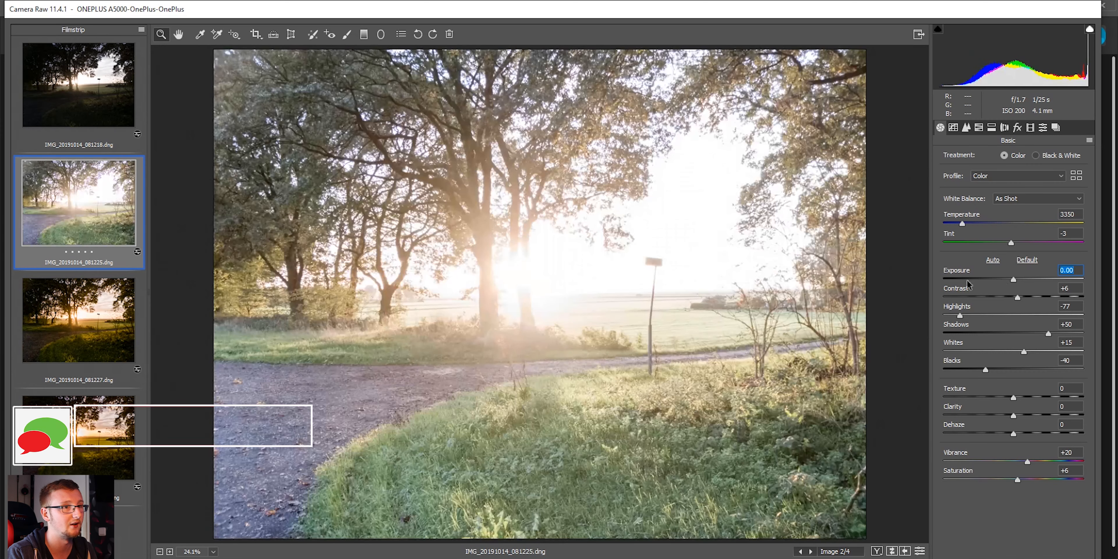
{"action": "left_click_drag", "start_coordinate": [943, 314], "coordinate": [938, 314]}
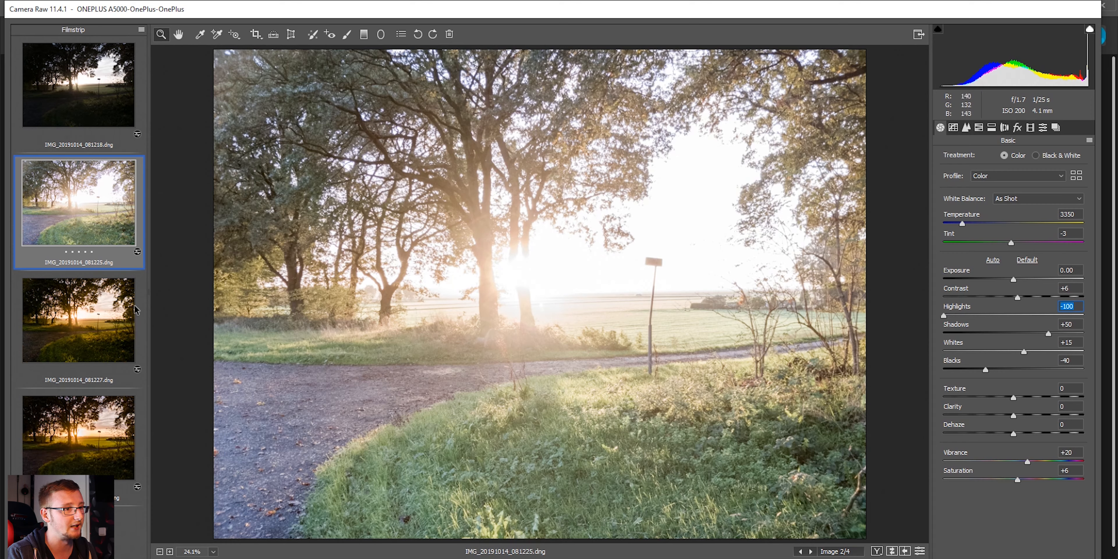
Apply the automatic tone adjustment to the exposure IMG_20191014_081218.dng
{"action": "left_click", "coordinate": [63, 106]}
{"action": "left_click", "coordinate": [994, 261]}
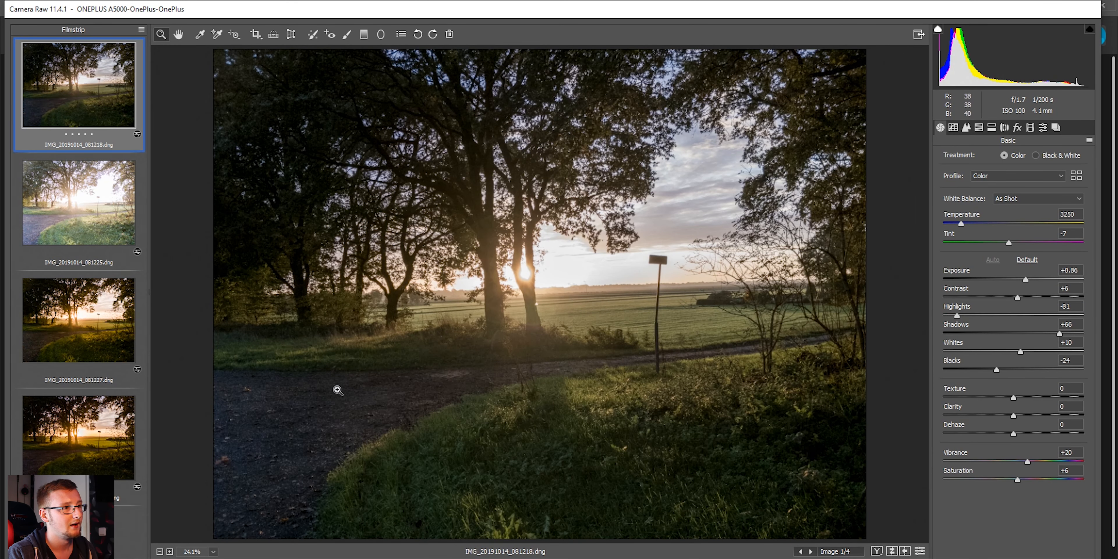
Grade IMG_20191014_081218.dng with Temperature 4100, Contrast +54, Highlights -88, Vibrance +37 and Saturation +28
{"action": "left_click", "coordinate": [971, 223]}
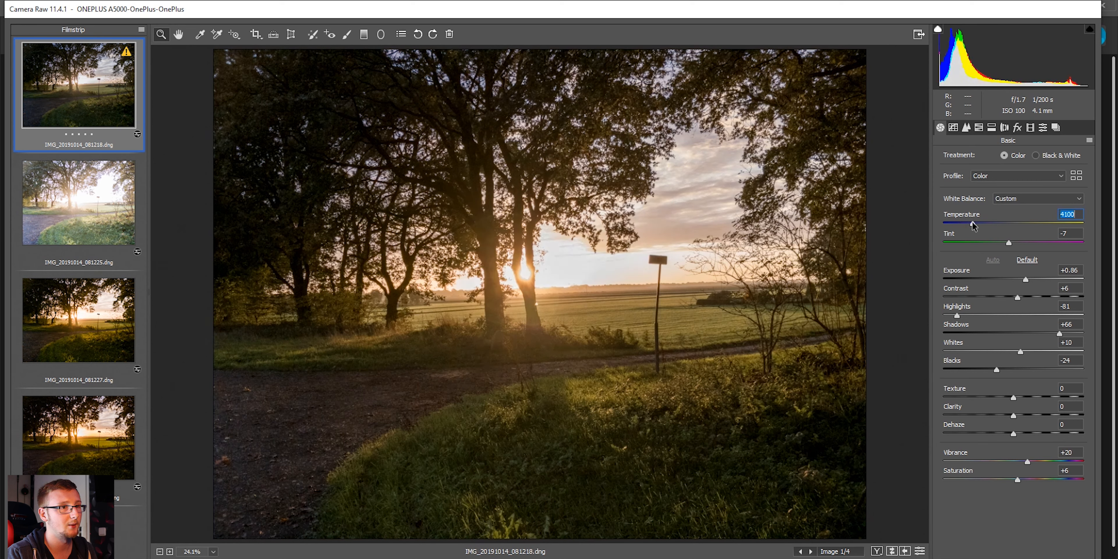
{"action": "left_click", "coordinate": [1052, 297]}
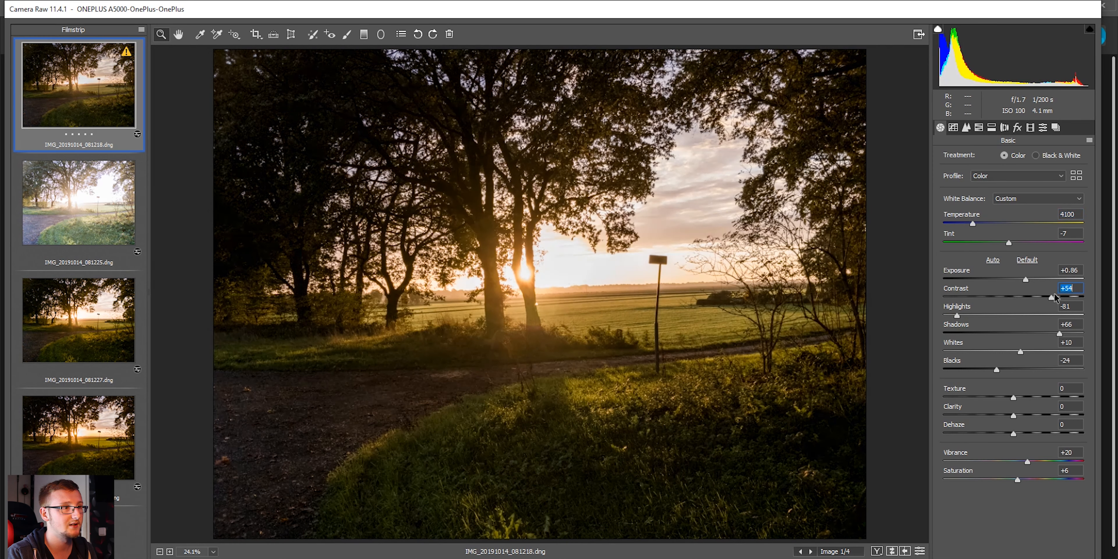
{"action": "left_click", "coordinate": [954, 315]}
{"action": "left_click", "coordinate": [1040, 461]}
{"action": "left_click", "coordinate": [1033, 479]}
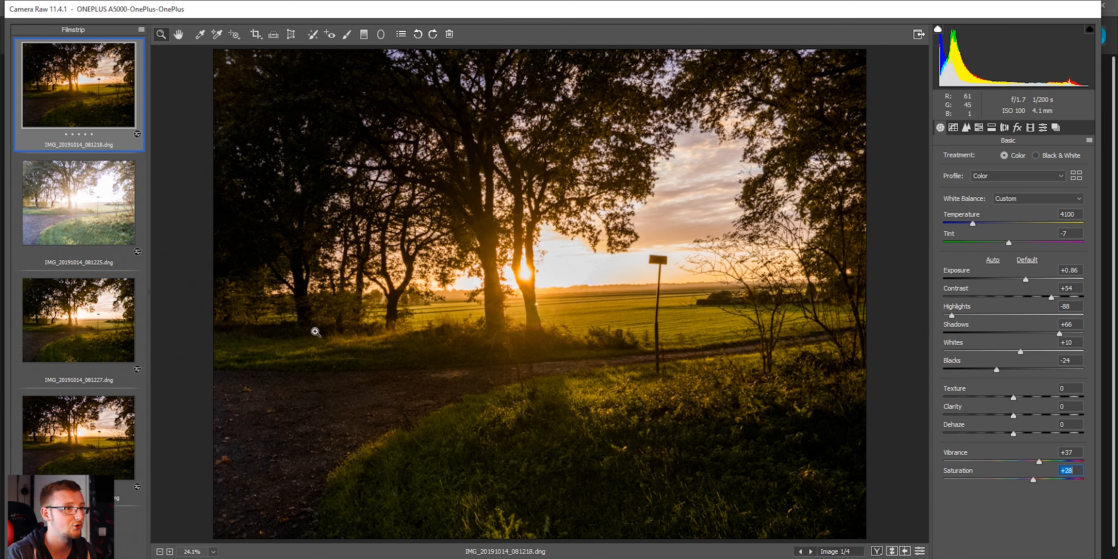
Compare the HDR photo repeatedly with the graded exposure IMG_20191014_081218.dng
{"action": "left_click", "coordinate": [84, 433]}
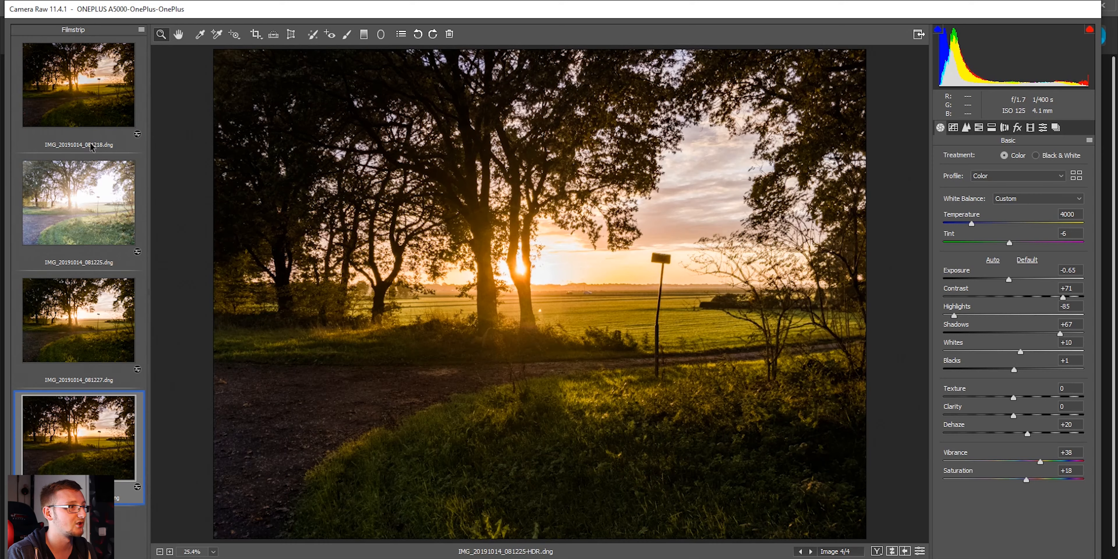
{"action": "left_click", "coordinate": [93, 110]}
{"action": "left_click", "coordinate": [91, 402]}
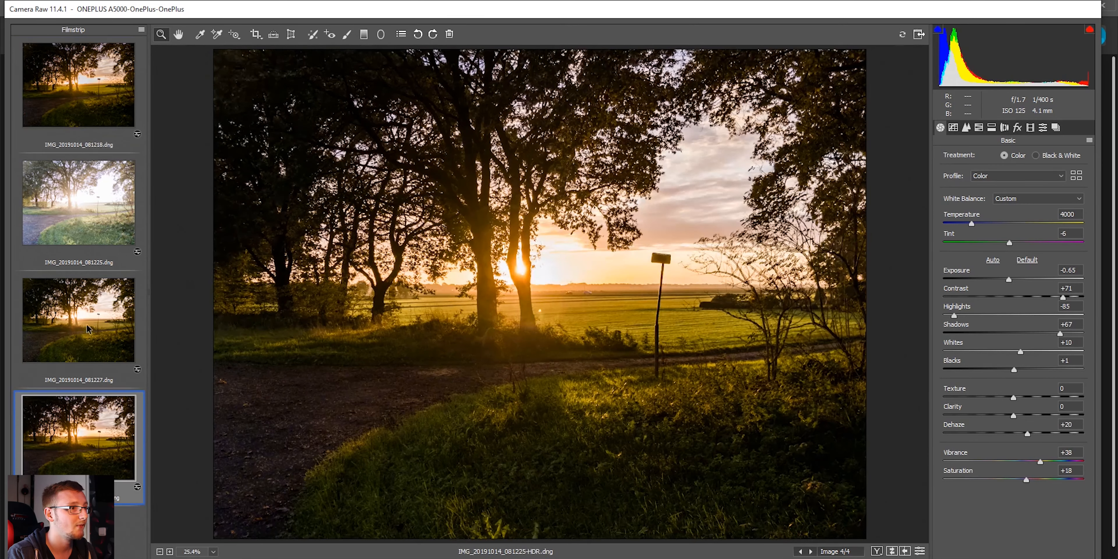
{"action": "left_click", "coordinate": [95, 109]}
{"action": "left_click", "coordinate": [92, 433]}
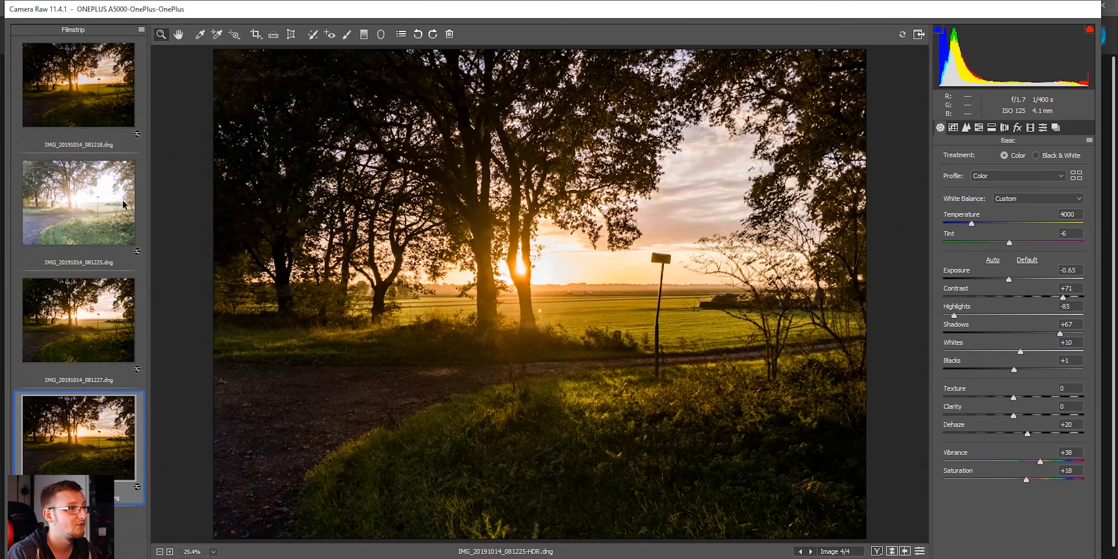
{"action": "left_click", "coordinate": [111, 93]}
{"action": "left_click", "coordinate": [95, 416]}
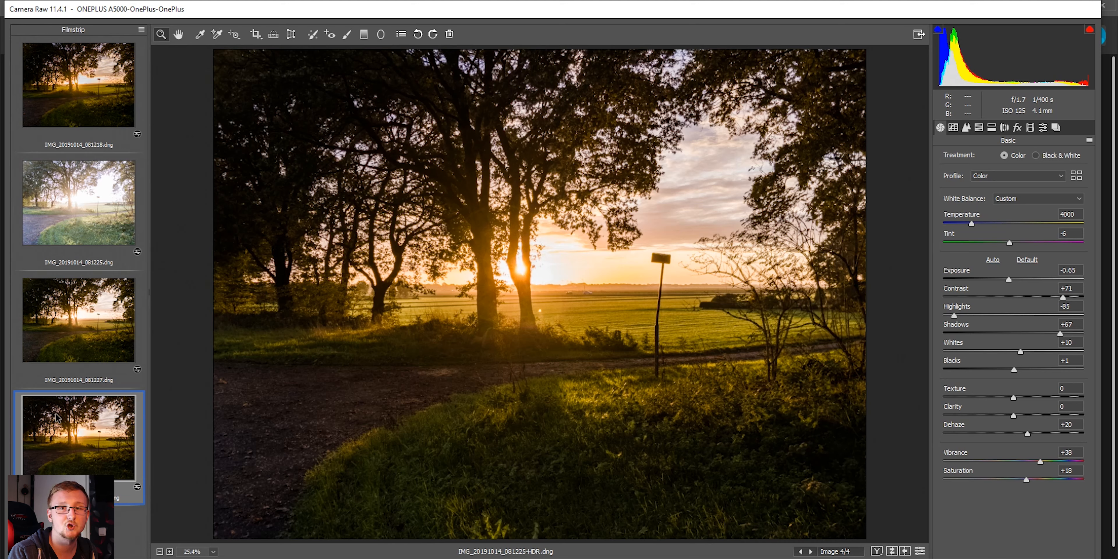
Review the three single exposures in turn, from IMG_20191014_081227.dng to IMG_20191014_081218.dng, and return to the HDR photo
{"action": "left_click", "coordinate": [69, 316]}
{"action": "left_click", "coordinate": [76, 188]}
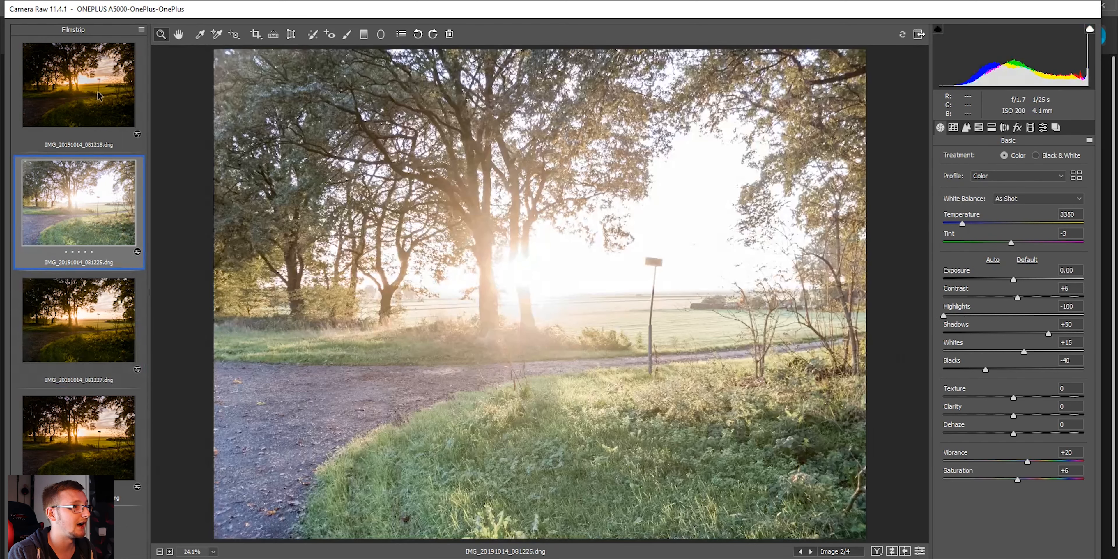
{"action": "left_click", "coordinate": [99, 95]}
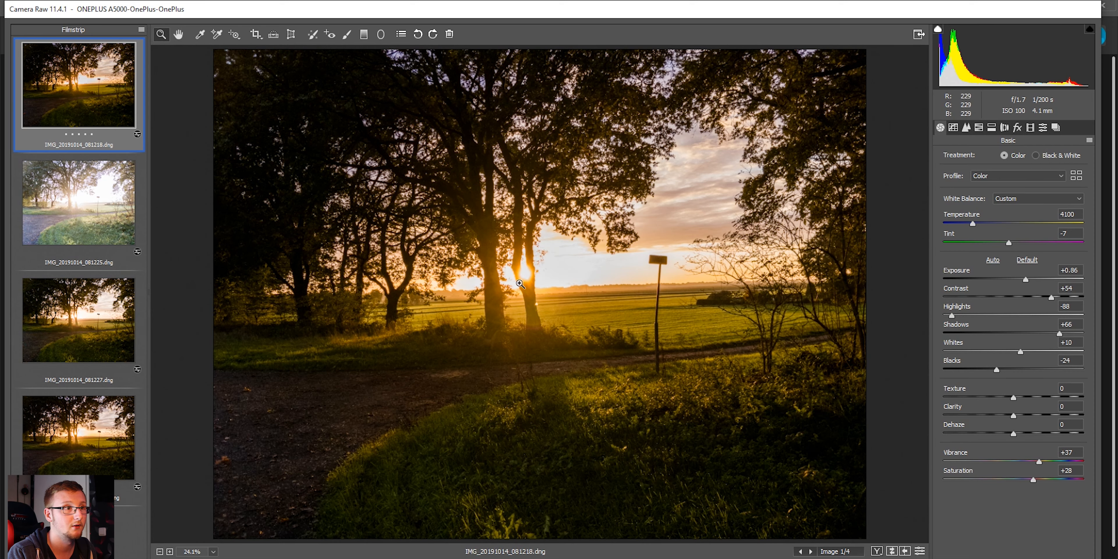
{"action": "left_click", "coordinate": [79, 430]}
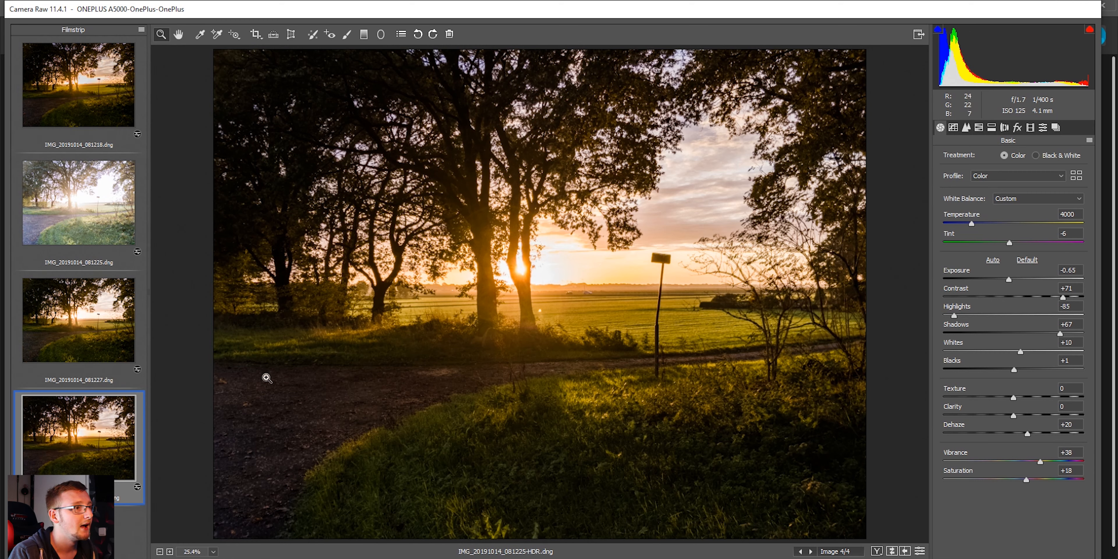
Try to apply Enhance Details to the HDR photo
{"action": "right_click", "coordinate": [104, 446]}
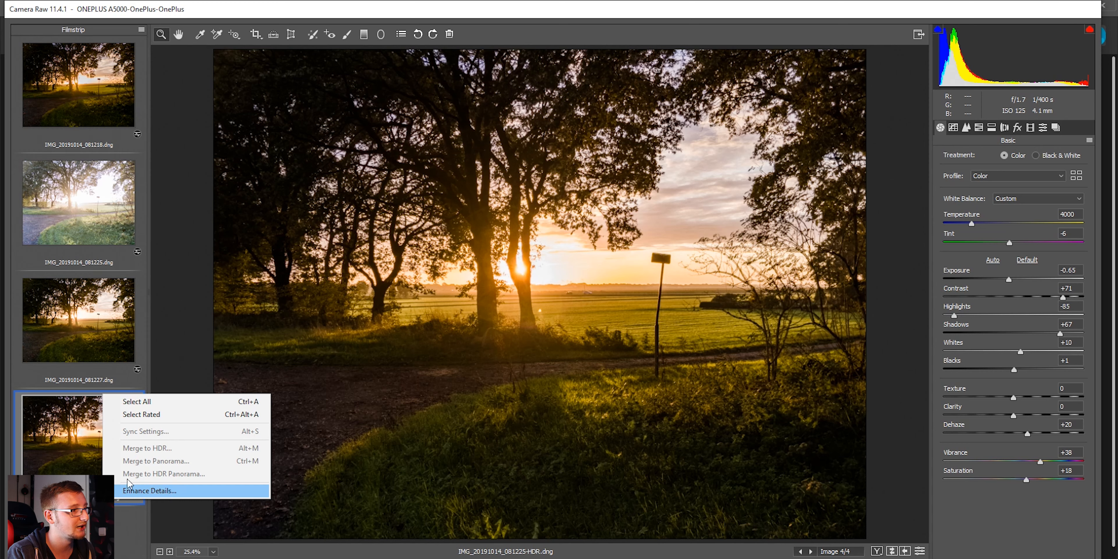
{"action": "left_click", "coordinate": [169, 491]}
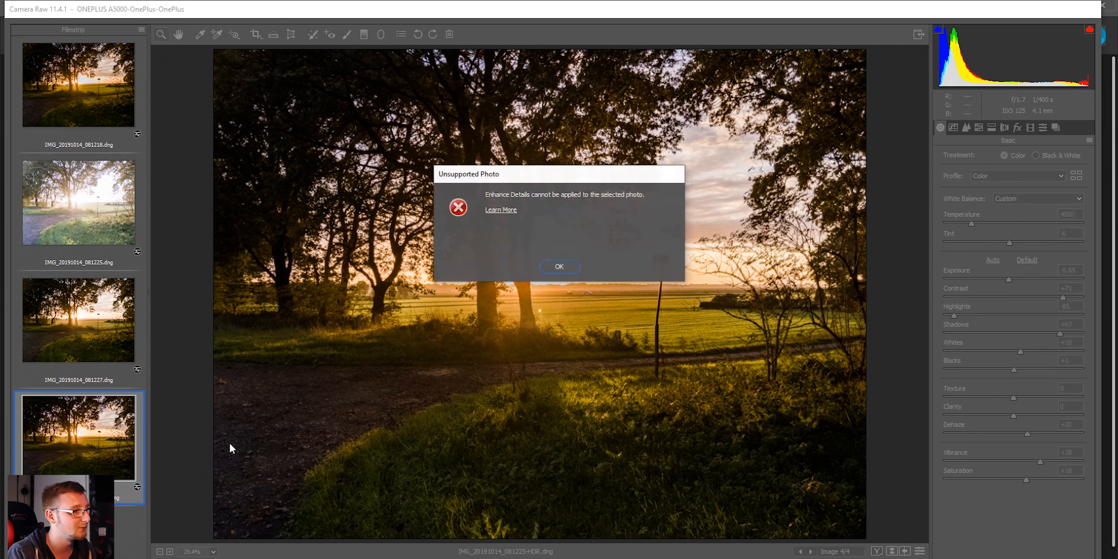
{"action": "left_click", "coordinate": [558, 269]}
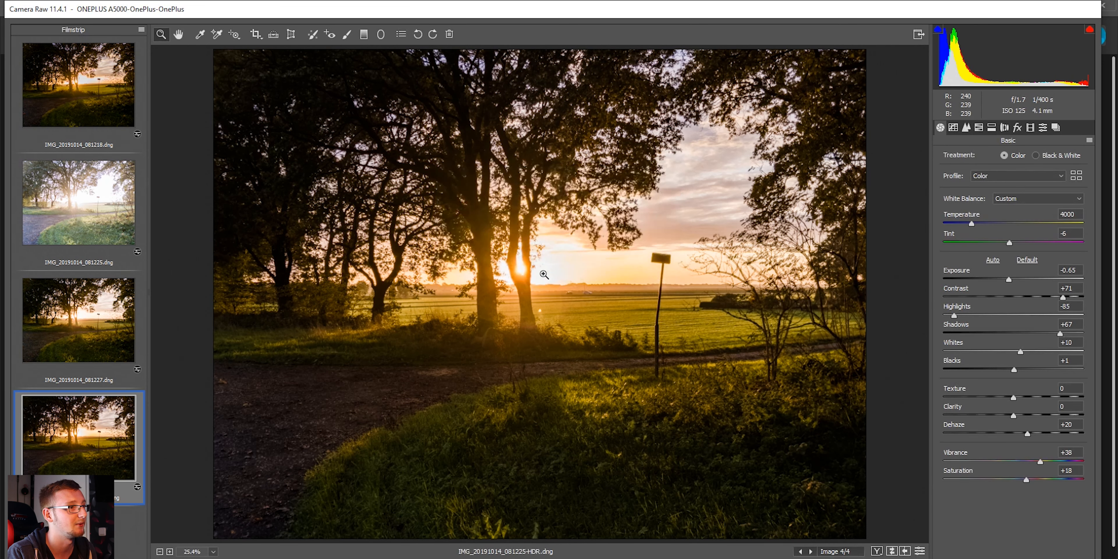
Open the Enhance Details preview for the exposure IMG_20191014_081218.dng
{"action": "left_click", "coordinate": [91, 330]}
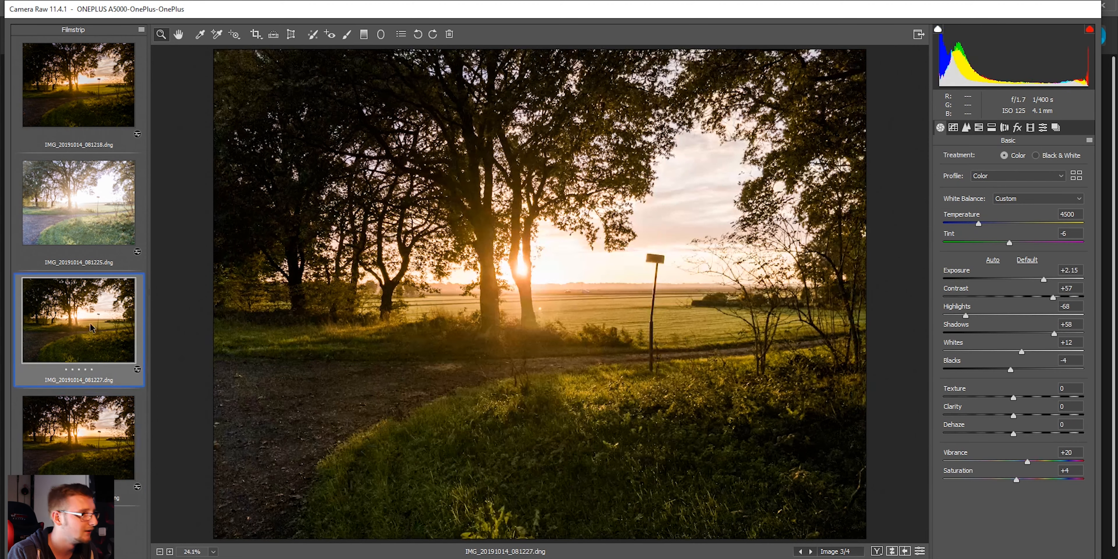
{"action": "left_click", "coordinate": [83, 40]}
{"action": "right_click", "coordinate": [83, 39]}
{"action": "left_click", "coordinate": [132, 137]}
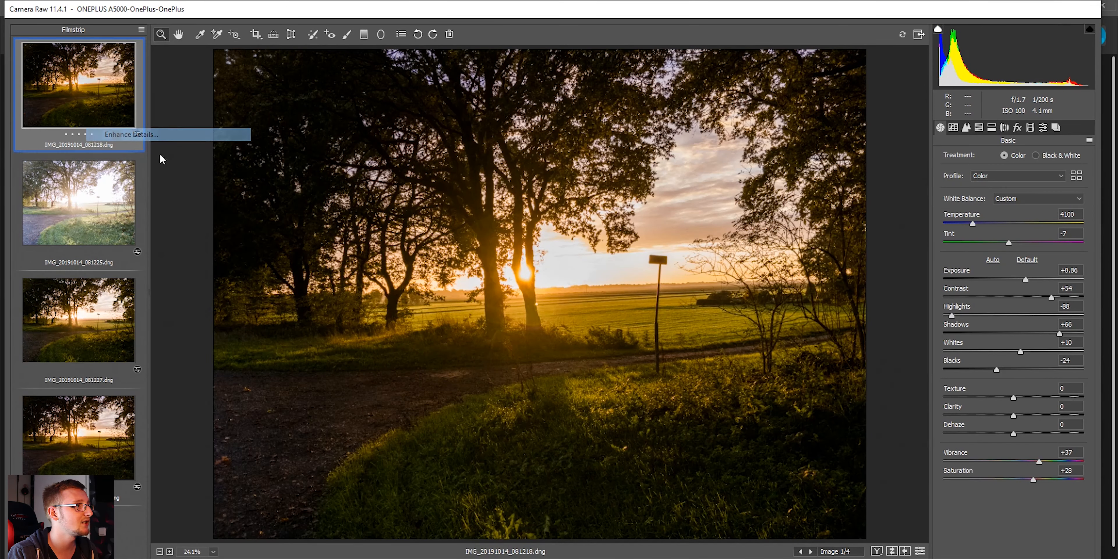
{"action": "left_click", "coordinate": [530, 211]}
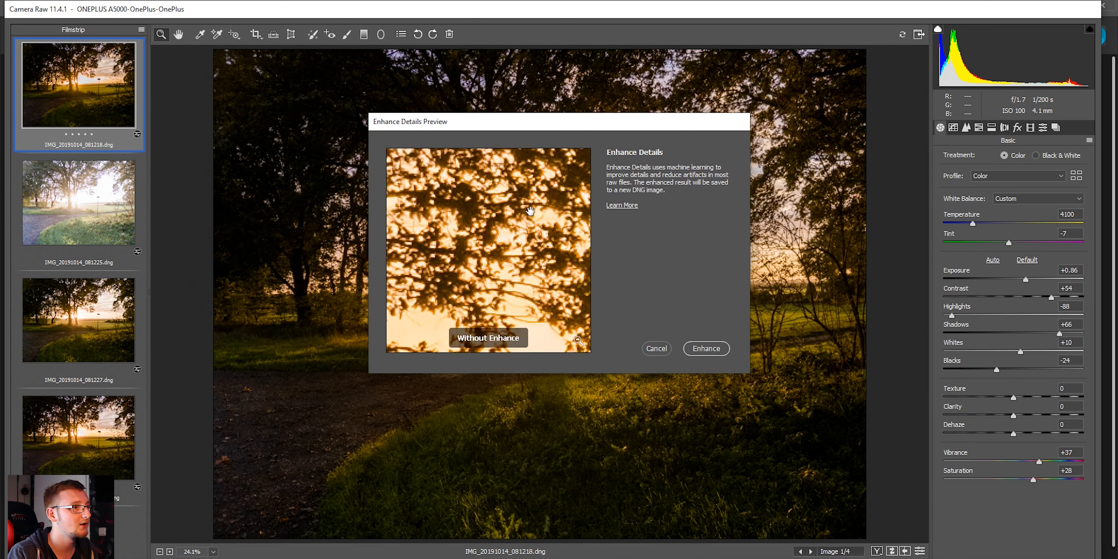
Check several areas of the Enhance Details preview with and without the enhancement, and generate the enhanced DNG
{"action": "left_click_drag", "start_coordinate": [514, 293], "coordinate": [534, 198]}
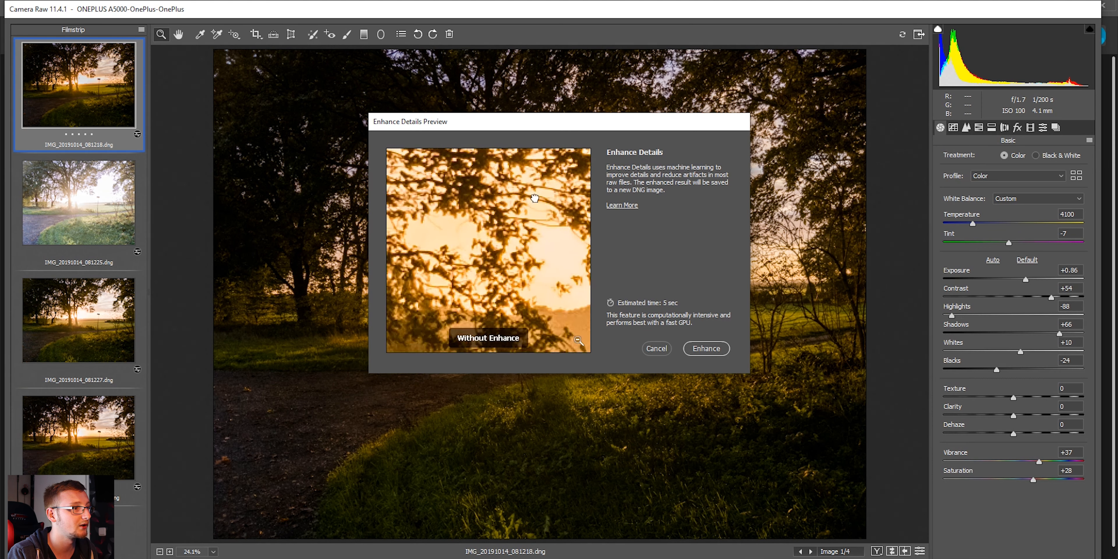
{"action": "left_click", "coordinate": [534, 197]}
{"action": "left_click", "coordinate": [534, 197]}
{"action": "left_click", "coordinate": [534, 196]}
{"action": "left_click_drag", "start_coordinate": [534, 196], "coordinate": [499, 49]}
{"action": "left_click", "coordinate": [478, 164]}
{"action": "left_click_drag", "start_coordinate": [461, 304], "coordinate": [529, 152]}
{"action": "left_click", "coordinate": [502, 247]}
{"action": "left_click", "coordinate": [703, 349]}
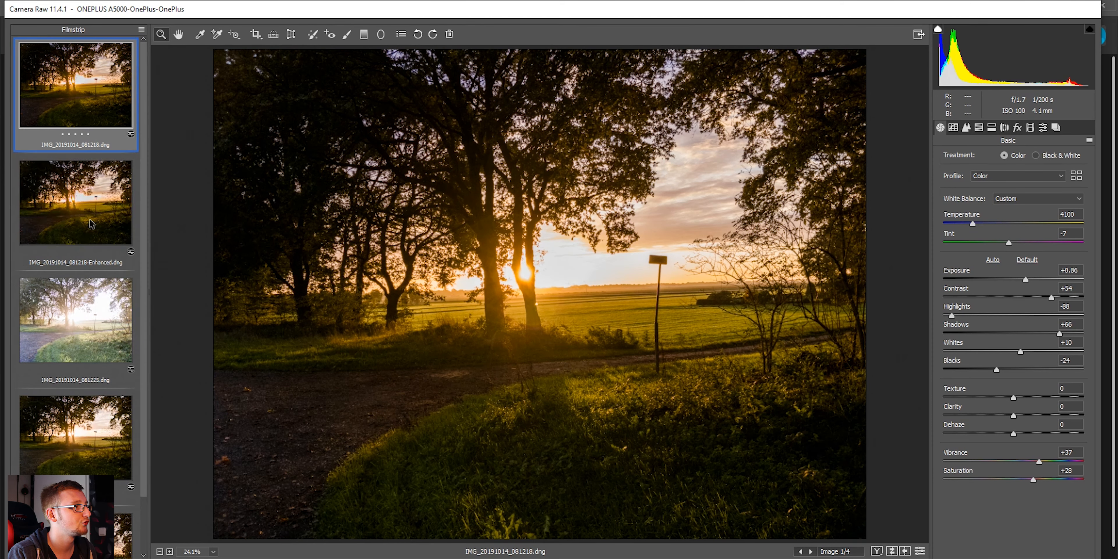
Compare IMG_20191014_081218.dng repeatedly with its enhanced version, finishing with the HDR photo in view
{"action": "left_click", "coordinate": [89, 106]}
{"action": "left_click", "coordinate": [83, 212]}
{"action": "left_click", "coordinate": [87, 124]}
{"action": "left_click", "coordinate": [82, 182]}
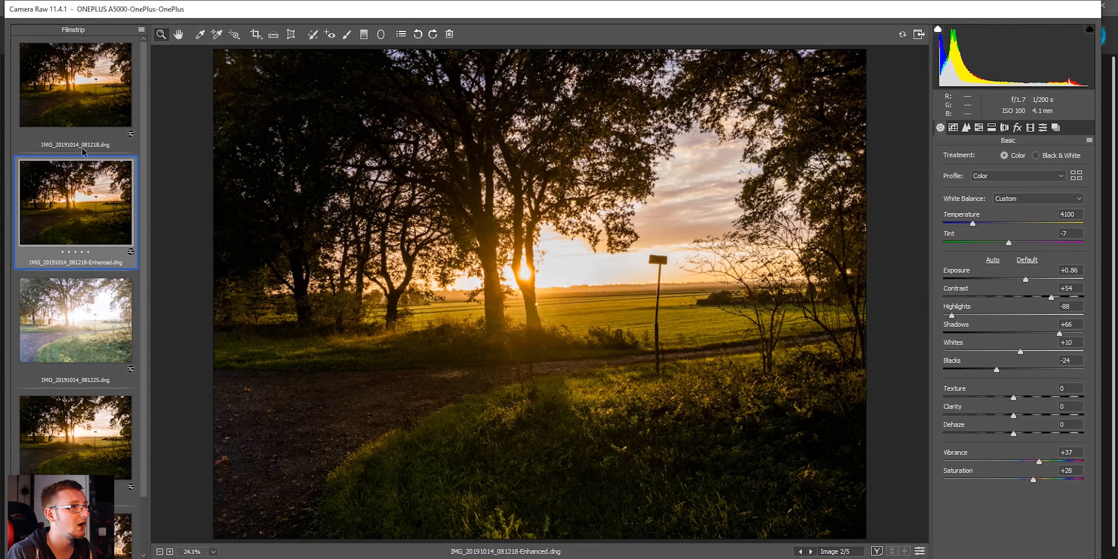
{"action": "left_click", "coordinate": [99, 108]}
{"action": "left_click", "coordinate": [68, 189]}
{"action": "left_click", "coordinate": [85, 98]}
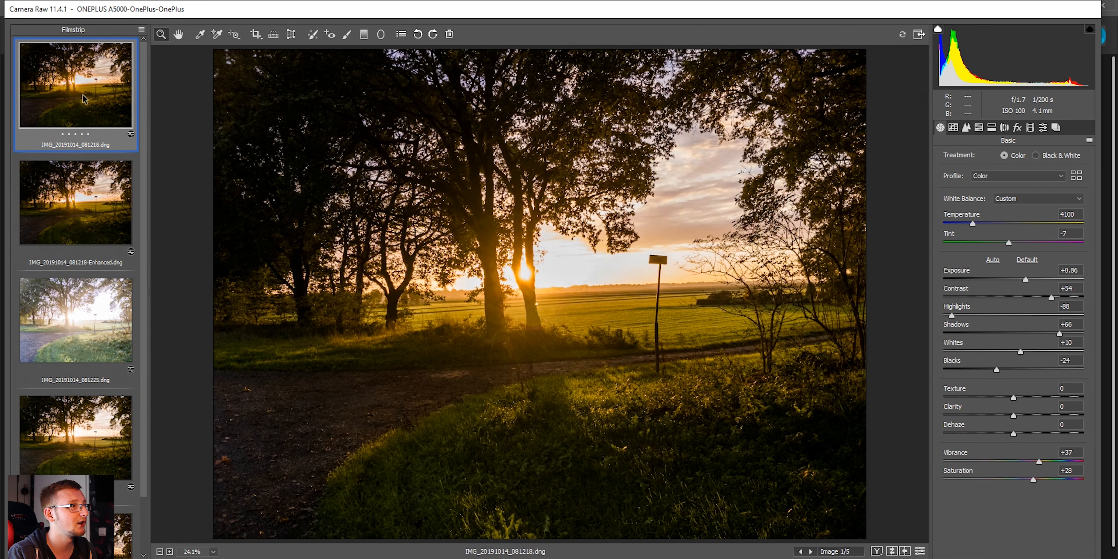
{"action": "left_click", "coordinate": [62, 194]}
{"action": "left_click", "coordinate": [61, 111]}
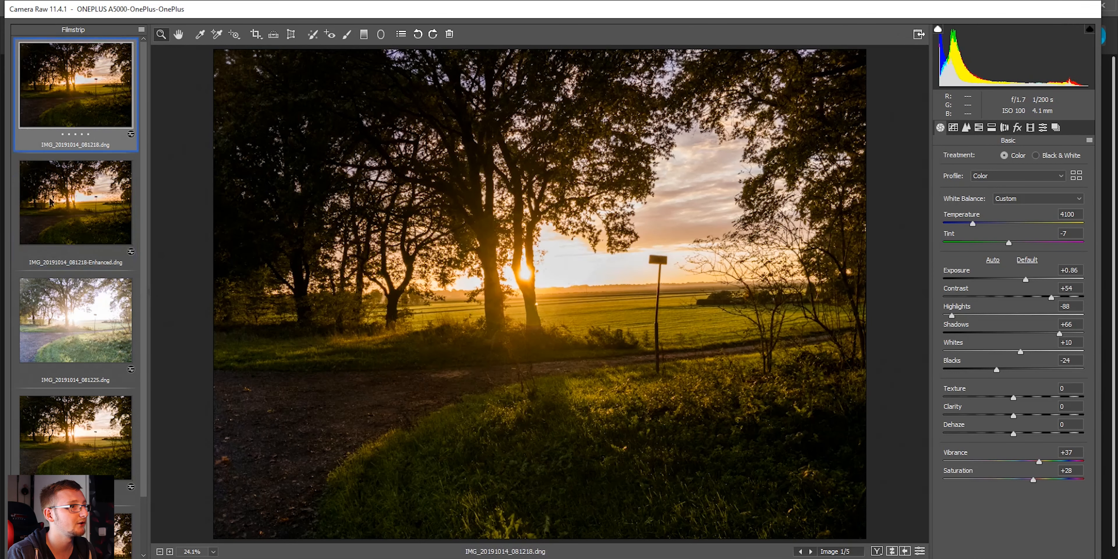
{"action": "left_click", "coordinate": [50, 201]}
{"action": "left_click", "coordinate": [51, 107]}
{"action": "left_click", "coordinate": [42, 192]}
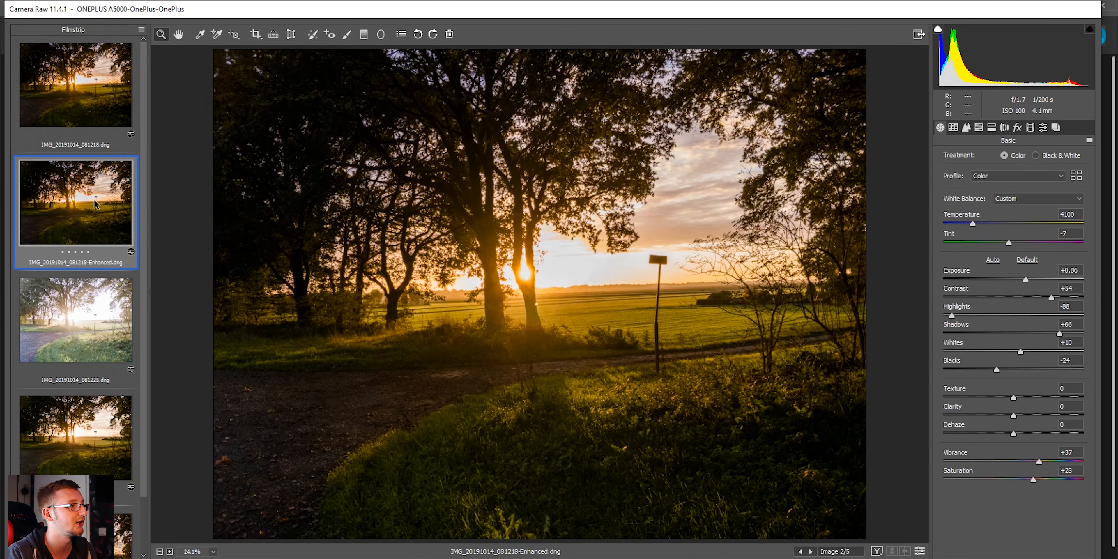
{"action": "left_click", "coordinate": [93, 111]}
{"action": "left_click", "coordinate": [110, 227]}
{"action": "scroll", "coordinate": [87, 321], "scroll_direction": "down", "scroll_amount": 2}
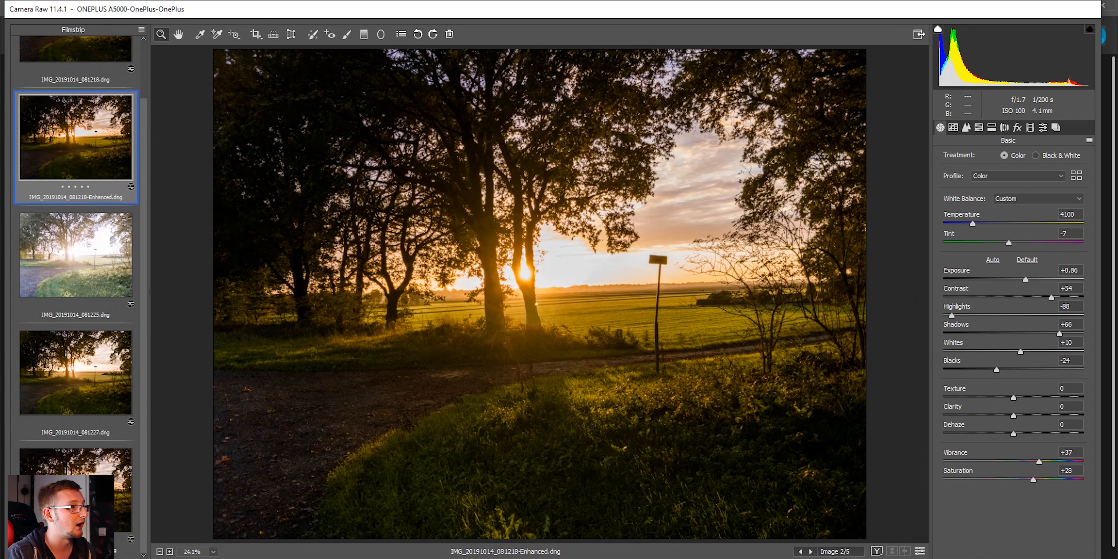
{"action": "left_click", "coordinate": [86, 466]}
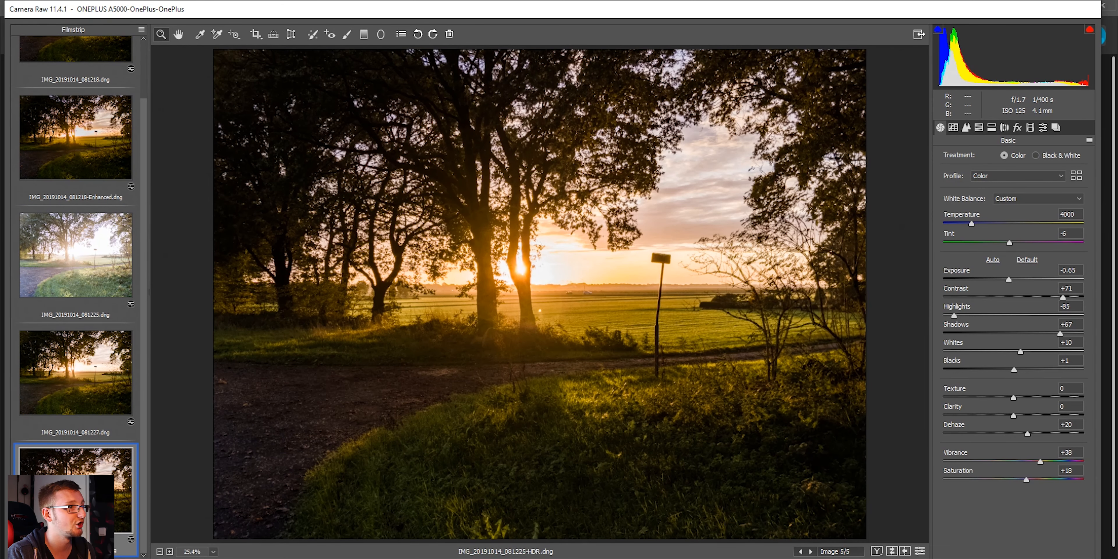